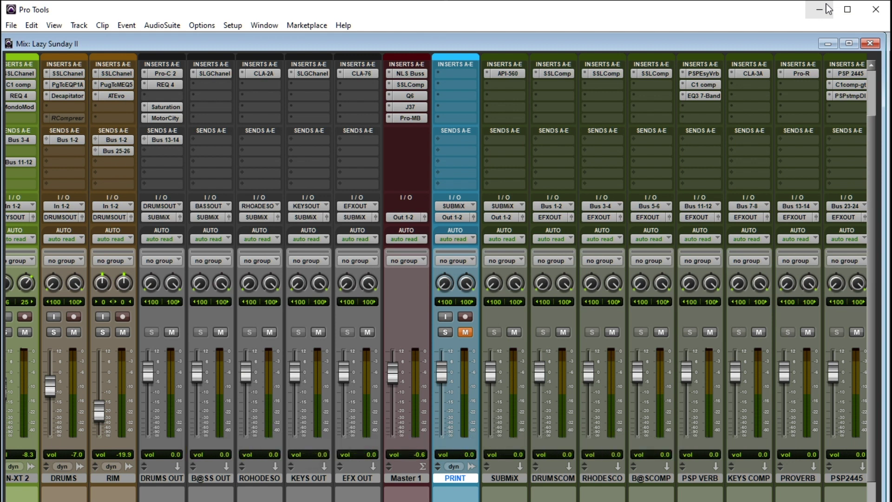
Switch from the Lazy Sunday II mixer to its Edit window with Ctrl+=
key("ctrl+equal")
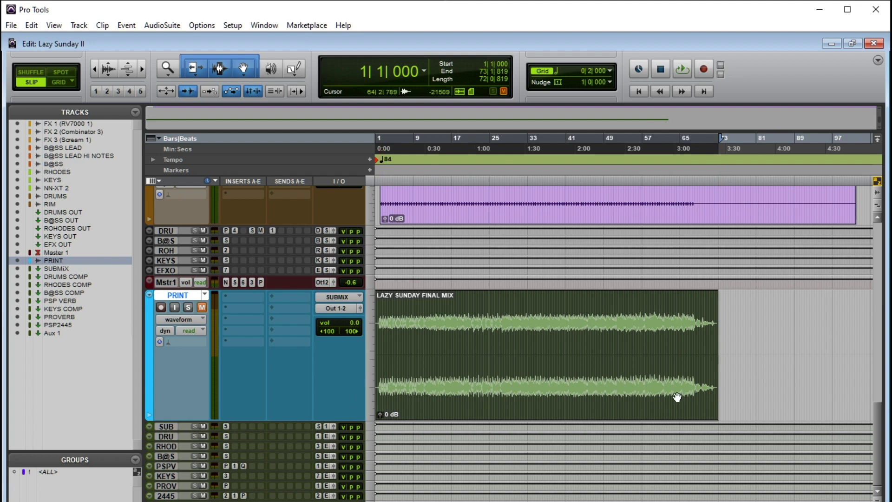
Shrink the upper track heights three times, then select the LAZY SUNDAY FINAL MIX clip on PRINT
left_click_drag(880, 453, 890, 240)
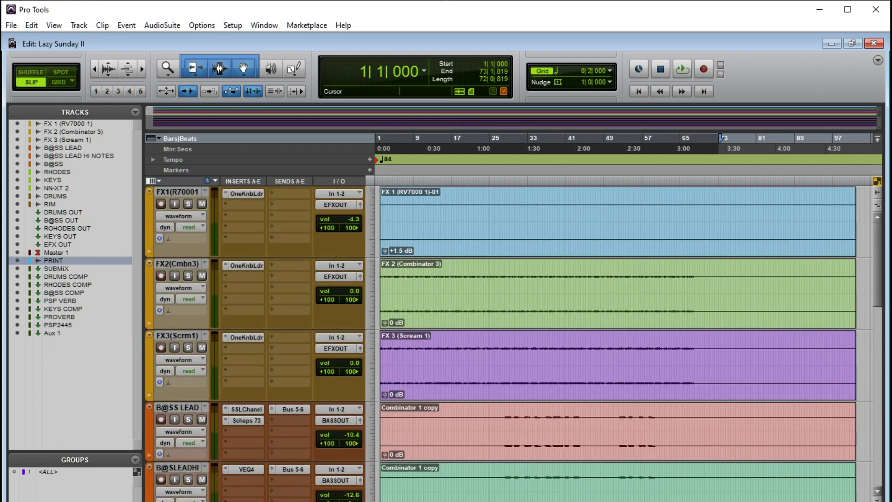
key("ctrl+alt+Down")
left_click(446, 279)
key("ctrl+alt+Down")
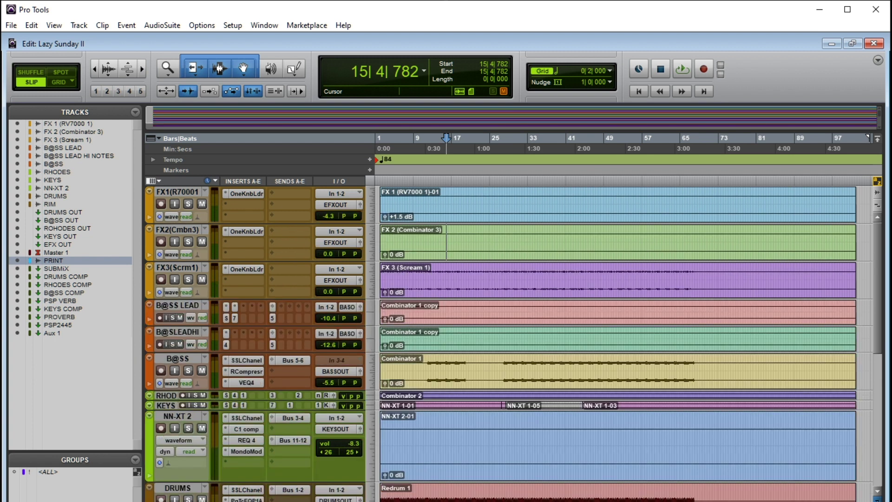
key("ctrl+alt+Down")
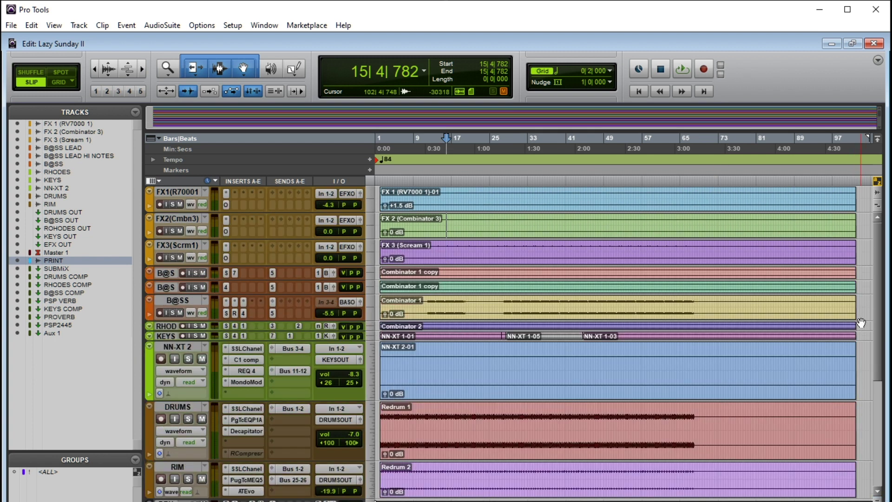
left_click_drag(873, 299, 869, 404)
left_click(563, 410)
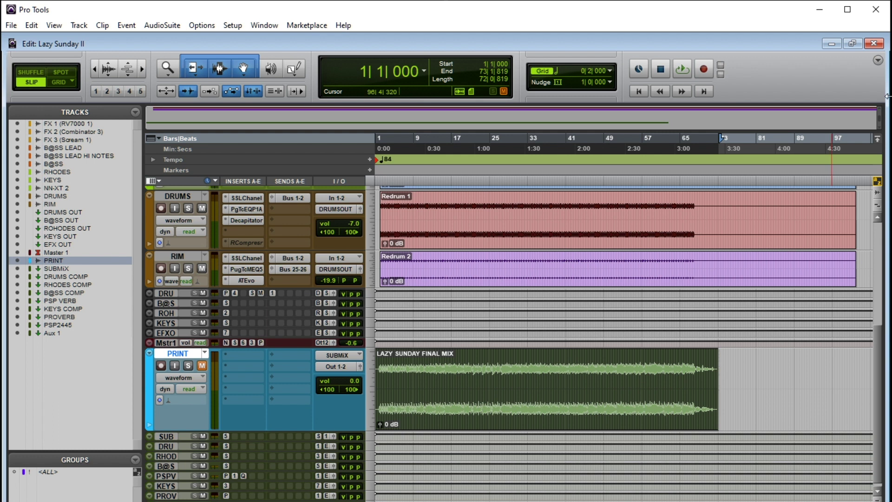
Switch back from the Edit window to the Lazy Sunday II mixer with Ctrl+=
key("ctrl+equal")
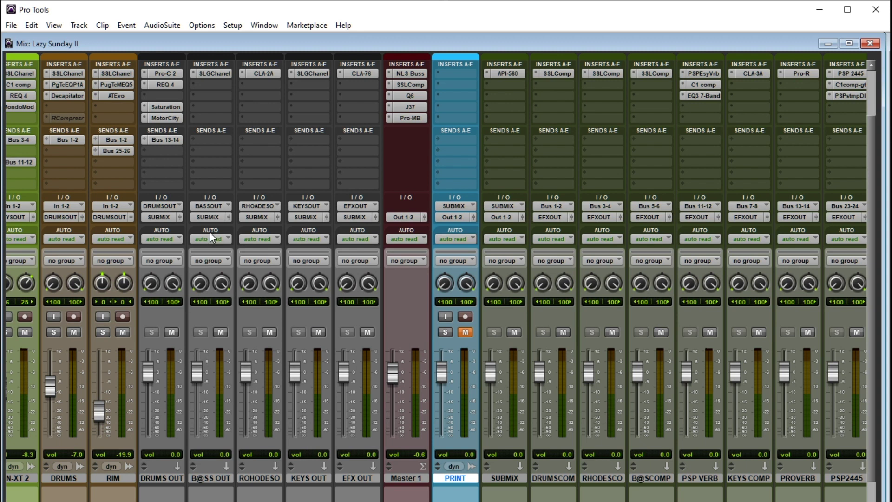
scroll(208, 236, "down", 1)
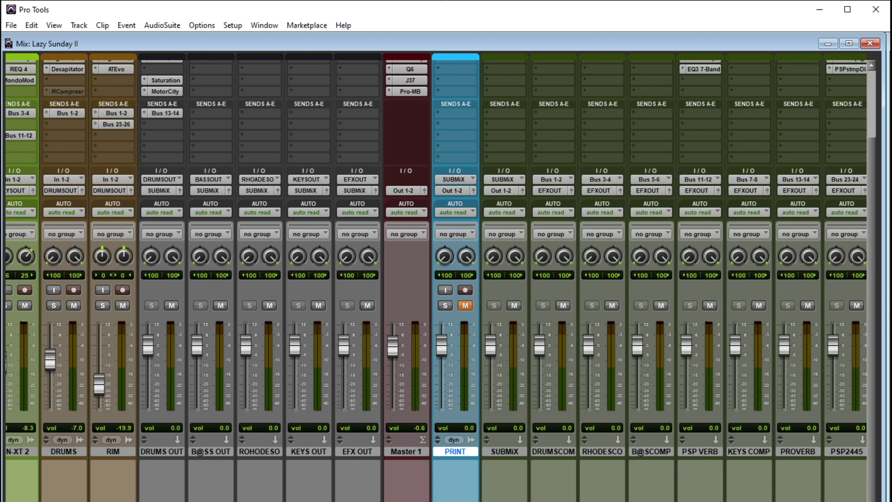
scroll(437, 277, "left", 8)
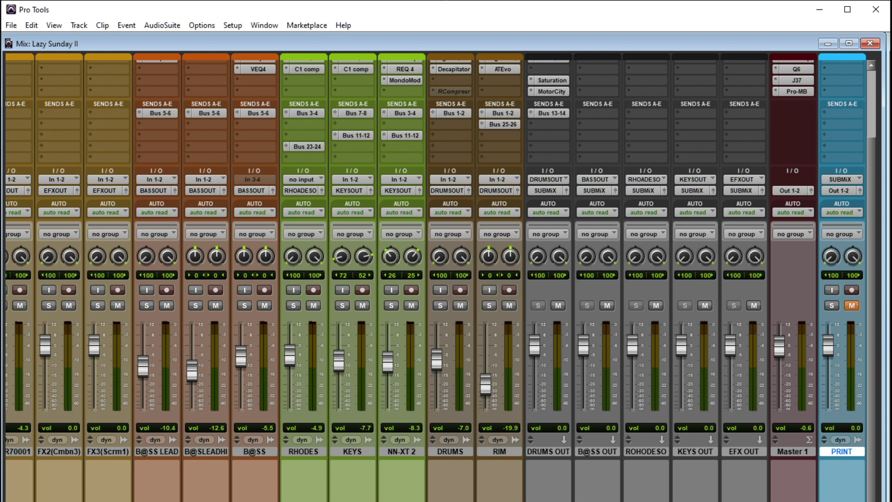
scroll(387, 225, "right", 5)
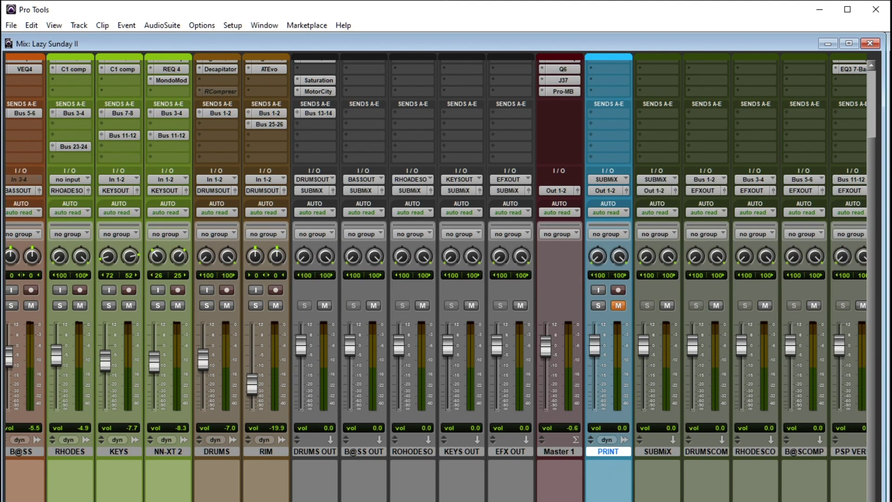
scroll(437, 278, "right", 4)
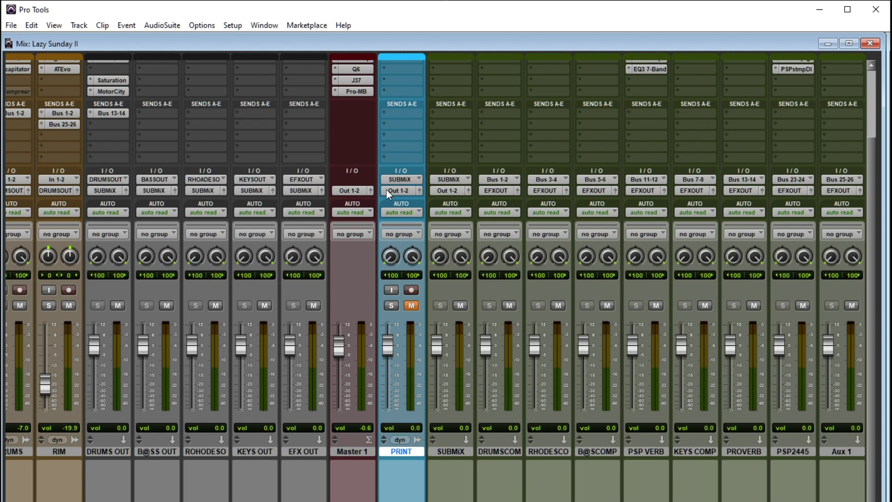
Route Master 1's output to the SUBMiX bus, then select the SUBMiX and PRINT tracks
right_click(352, 191)
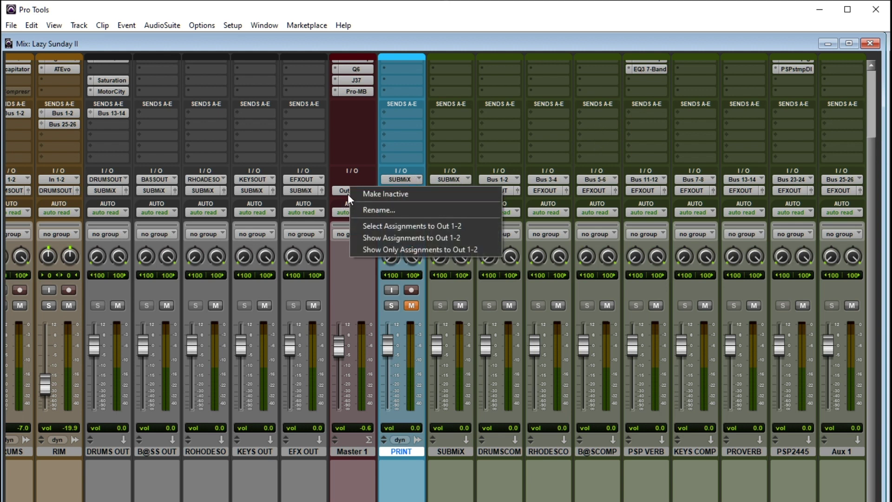
left_click(347, 192)
mouse_move(364, 221)
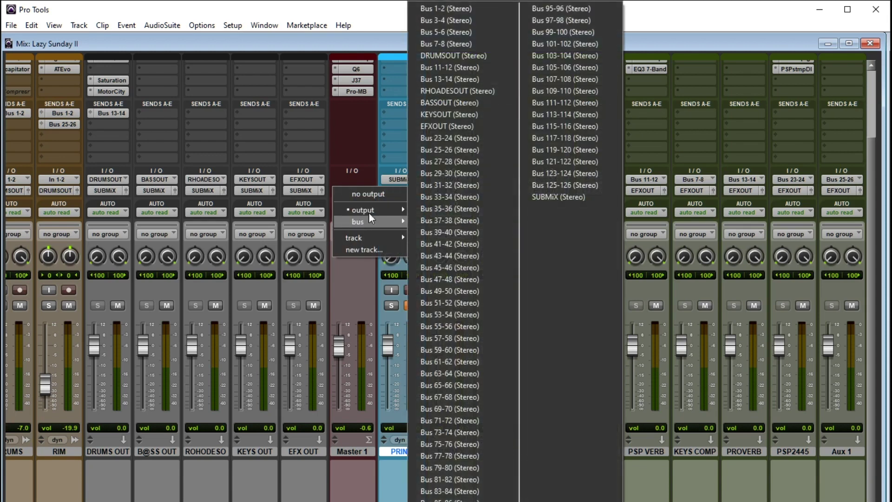
left_click(557, 196)
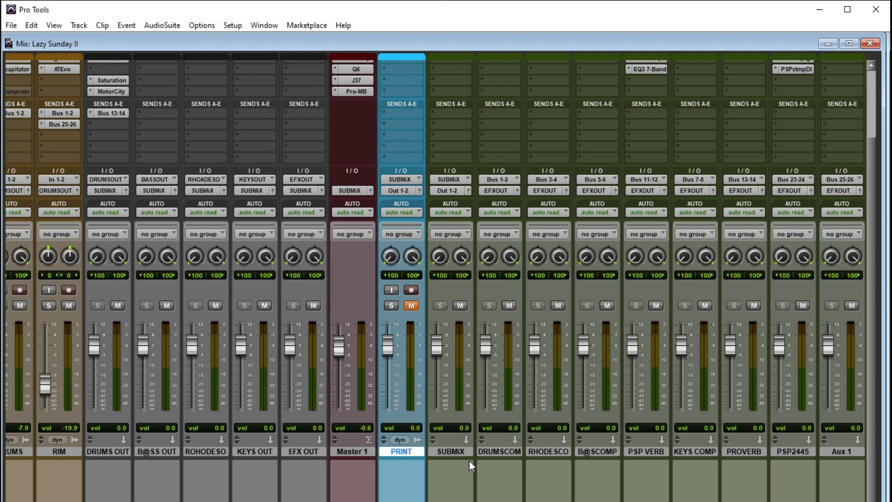
left_click(453, 451)
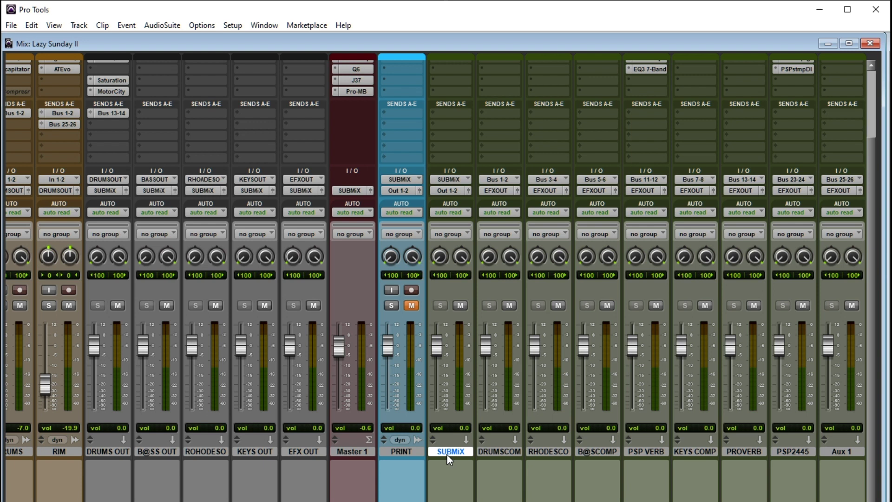
left_click(401, 451)
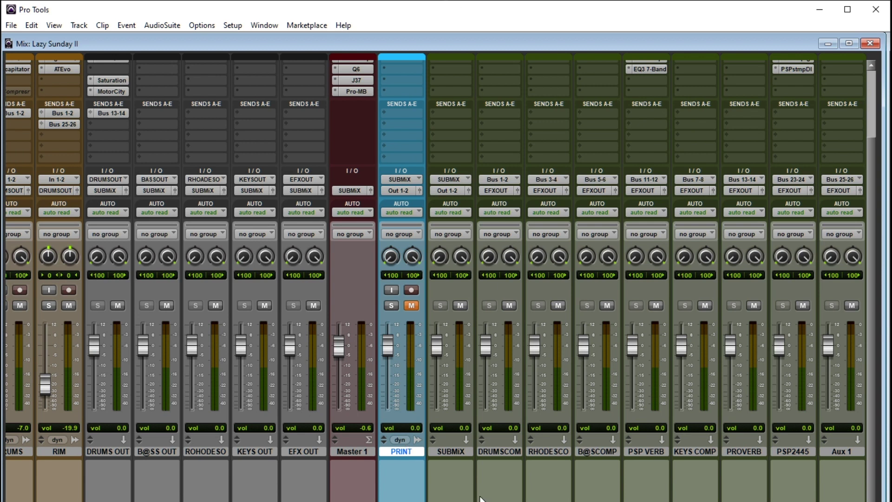
Create a stereo Audio Track and a mono Aux Input together in the New Tracks dialog
right_click(448, 452)
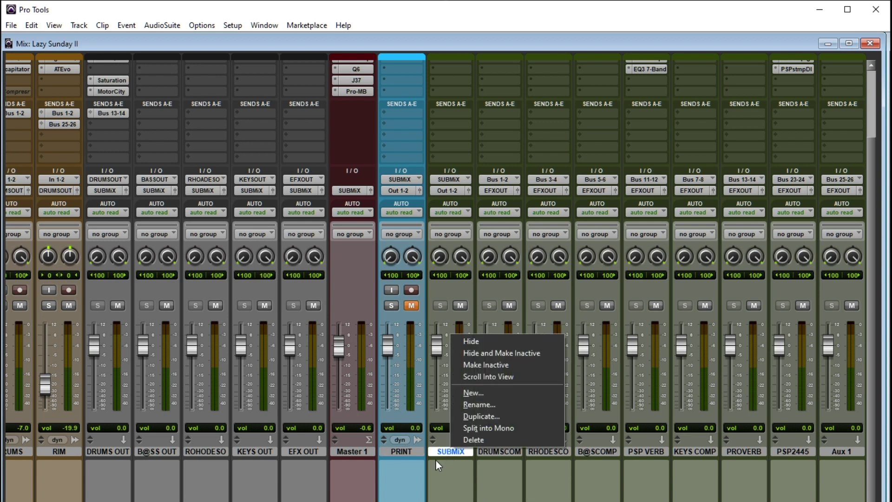
left_click(487, 394)
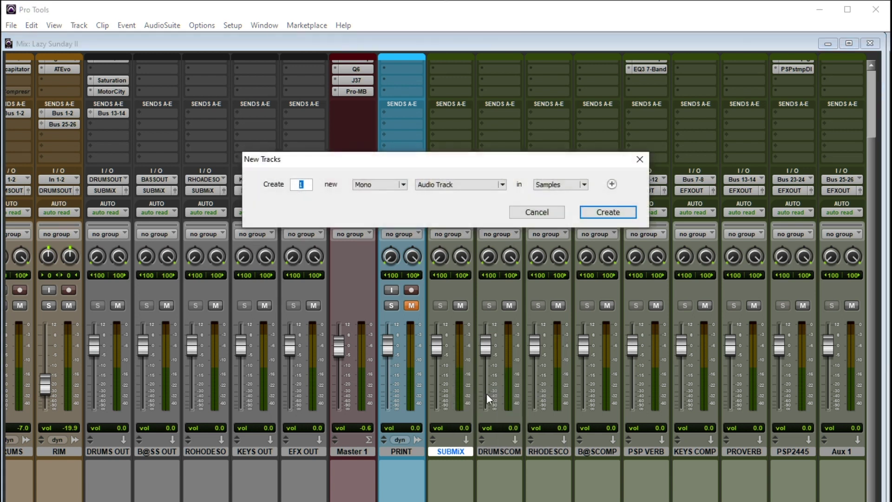
left_click(403, 184)
left_click(391, 197)
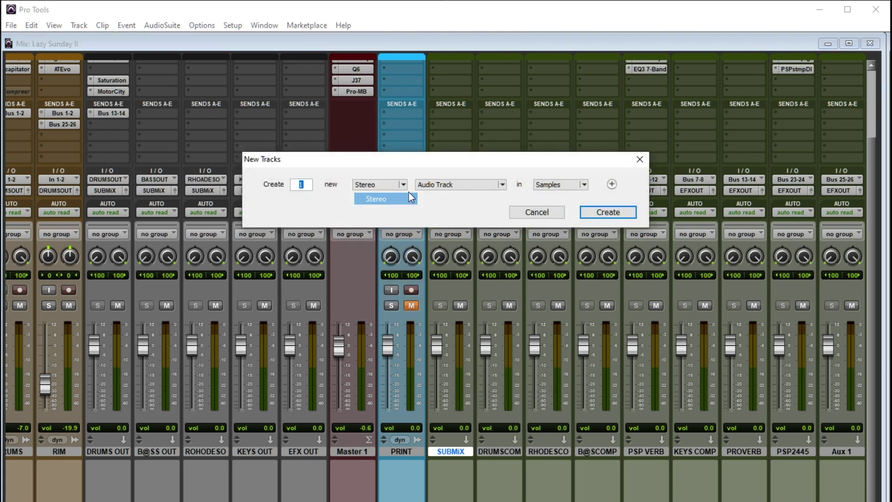
left_click(502, 185)
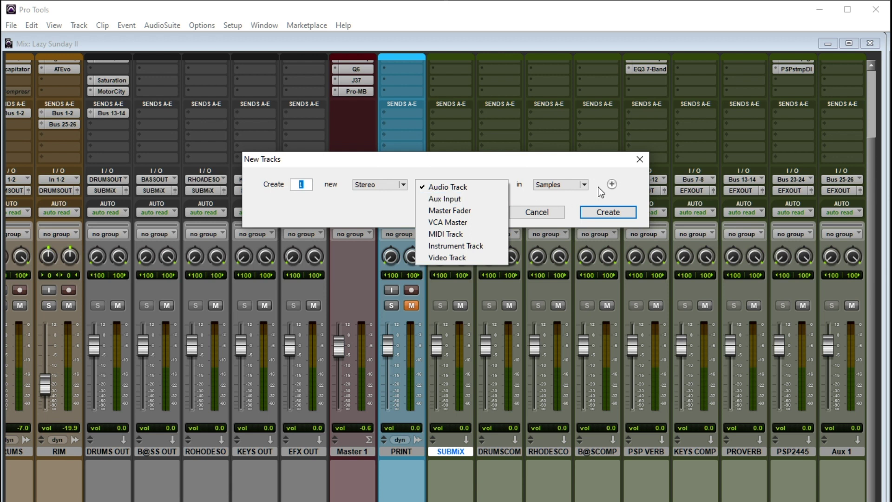
left_click(612, 187)
left_click(612, 184)
left_click(404, 205)
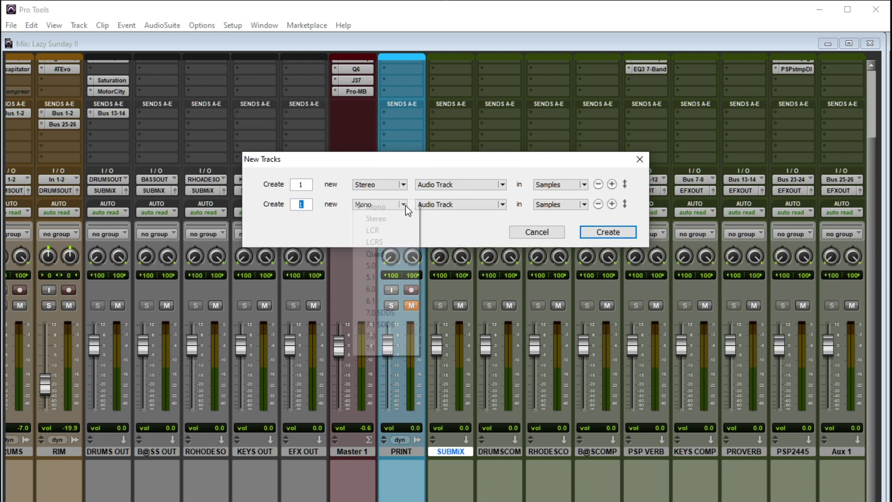
left_click(502, 203)
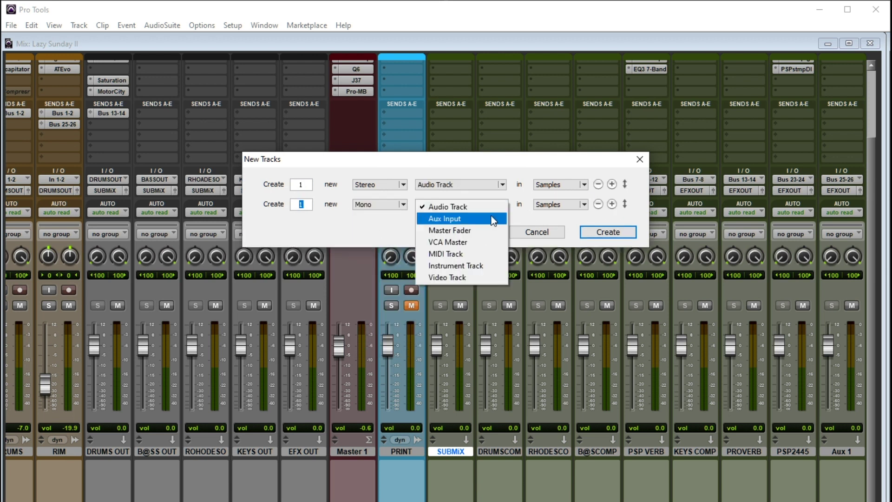
left_click(493, 219)
left_click(615, 230)
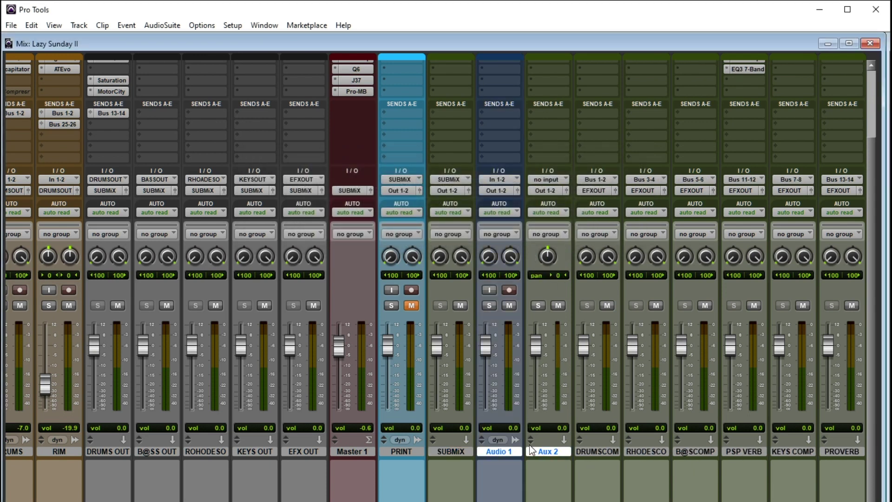
Leave Aux 2 without an input and deselect the newly created tracks
left_click(542, 179)
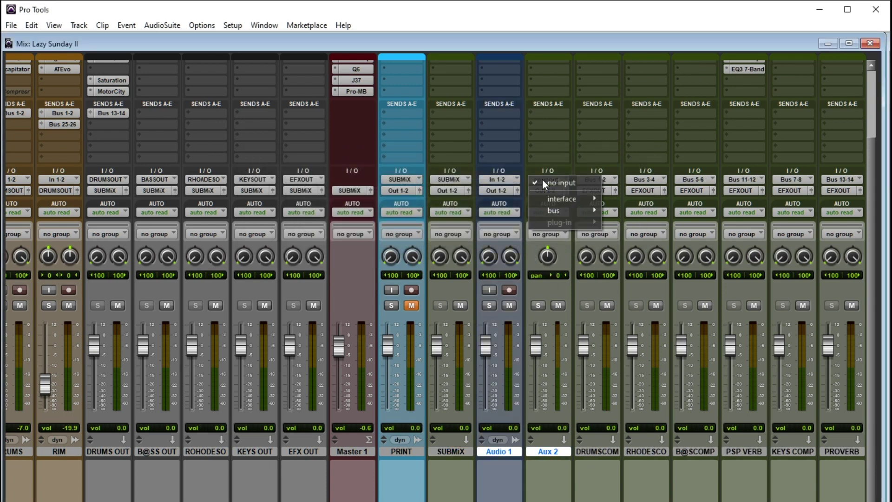
mouse_move(539, 209)
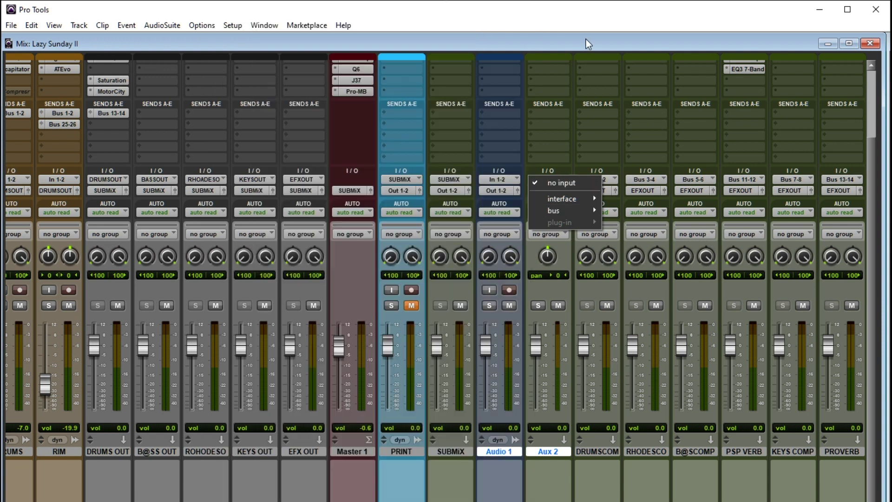
left_click(586, 40)
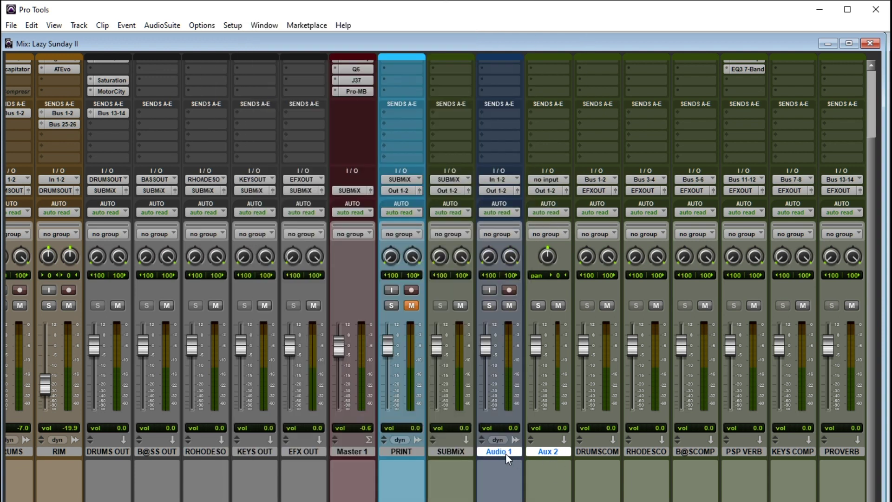
left_click(460, 452)
Delete the mono Aux 2 track from the mixer
left_click(552, 451)
right_click(551, 450)
left_click(566, 439)
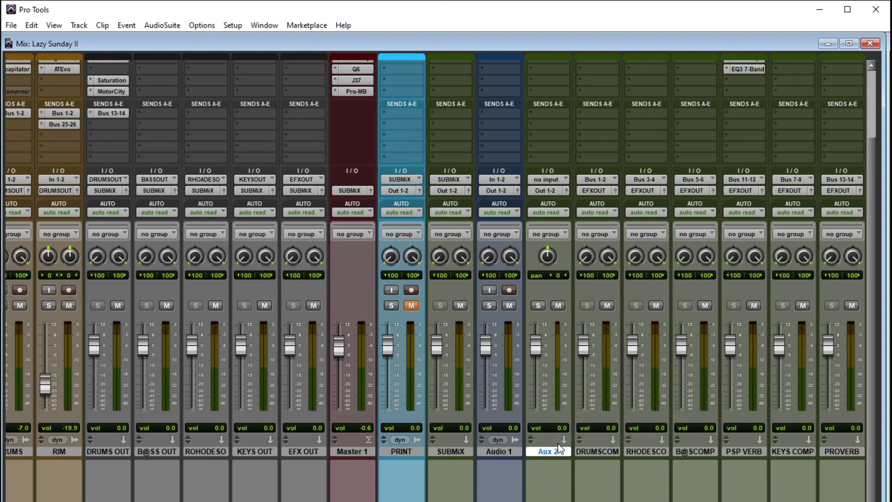
Add a new stereo Aux Input track, Aux 2, beside Audio 1
right_click(499, 451)
left_click(539, 395)
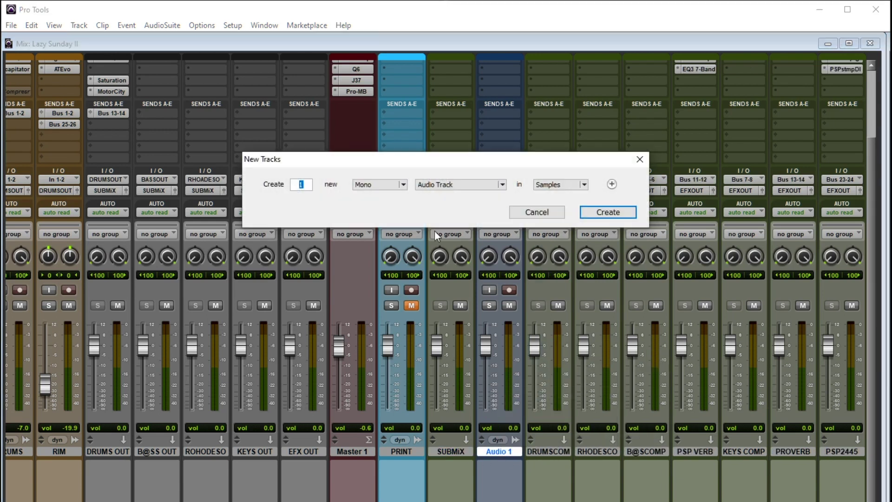
left_click(393, 181)
left_click(392, 197)
left_click(502, 185)
left_click(460, 198)
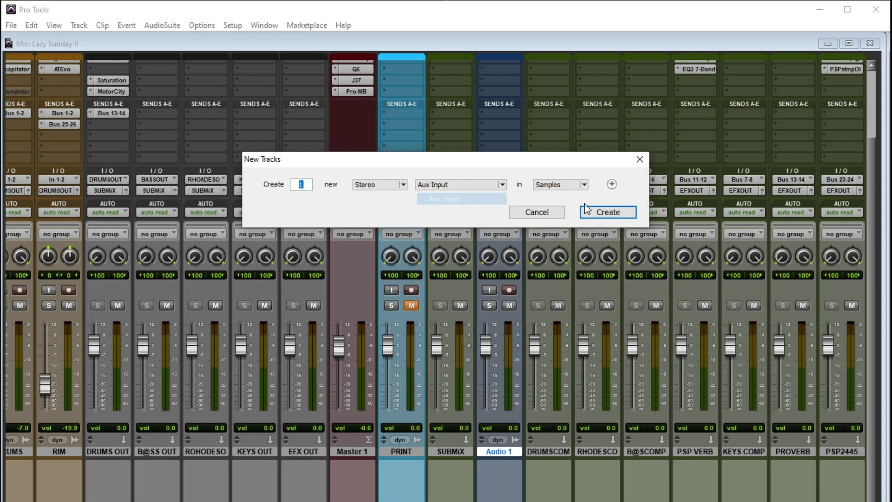
left_click(600, 212)
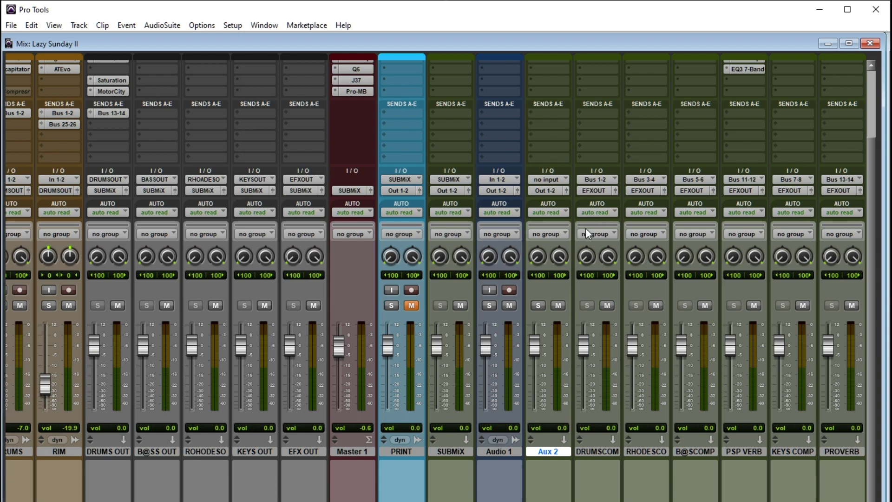
left_click(538, 180)
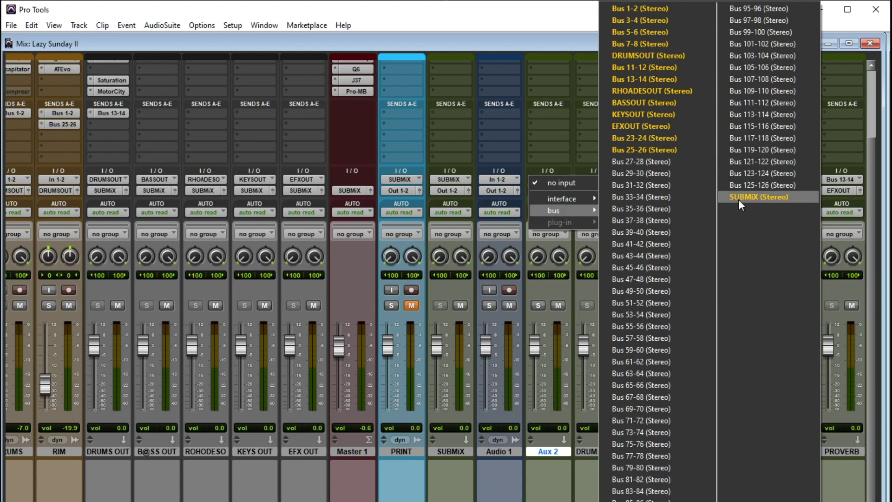
Set the inputs of both Aux 2 and Audio 1 to Bus 119-120
left_click(727, 149)
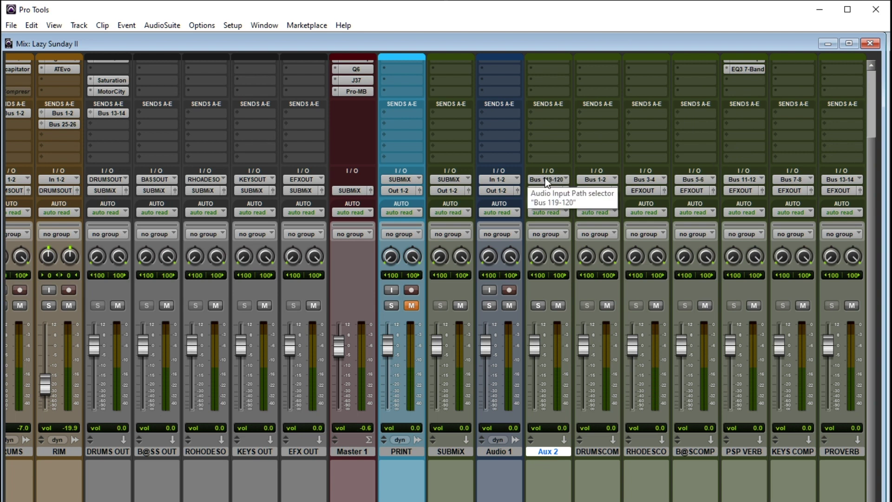
left_click(491, 178)
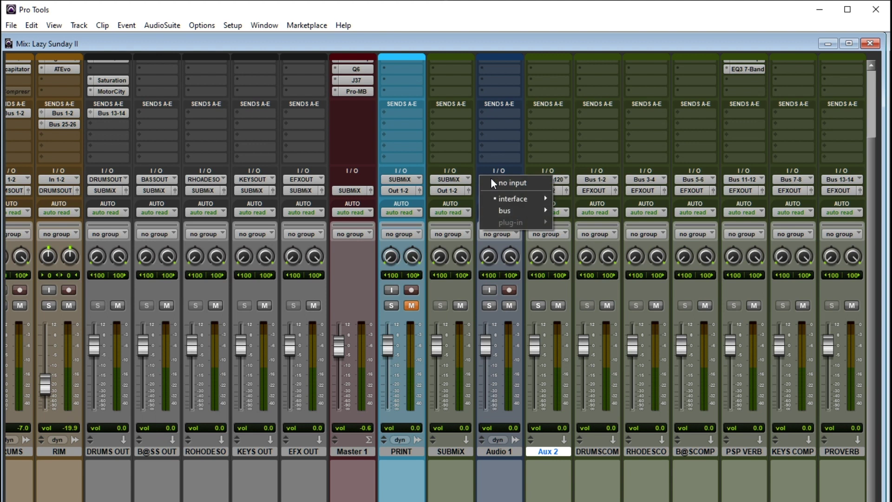
mouse_move(500, 212)
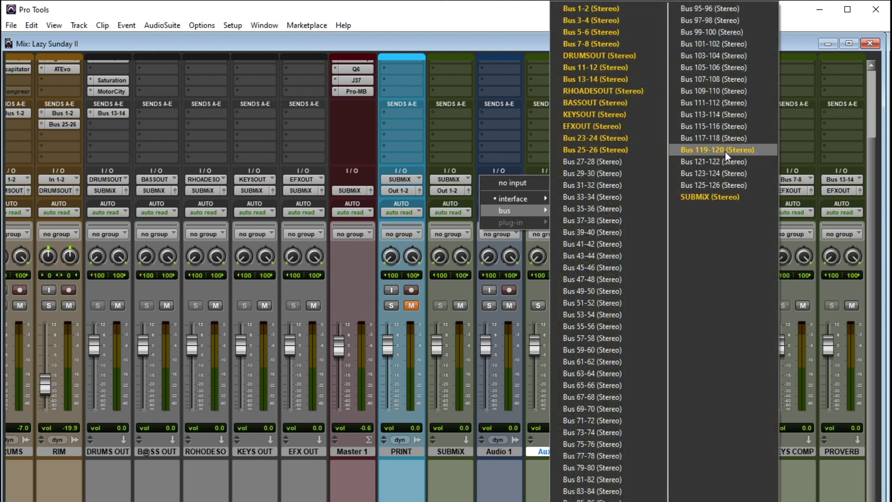
left_click(725, 150)
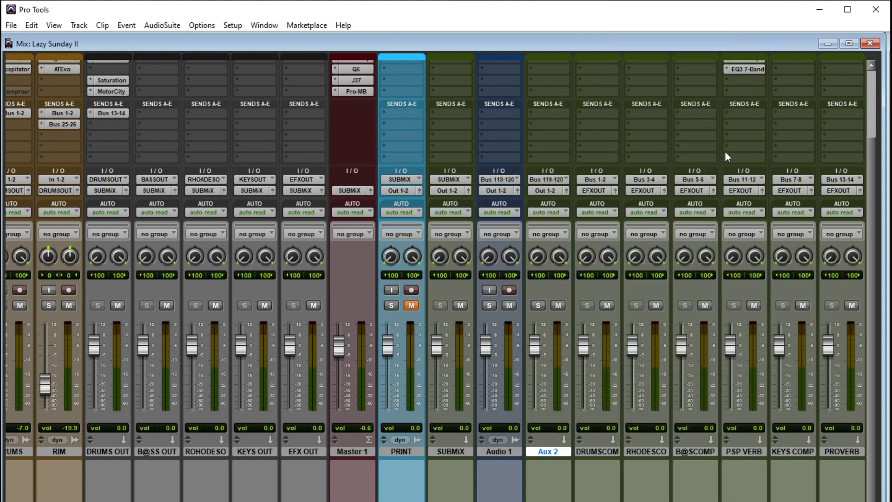
Rename Bus 119-120 to SUBMIX II from Aux 2's input selector
right_click(550, 177)
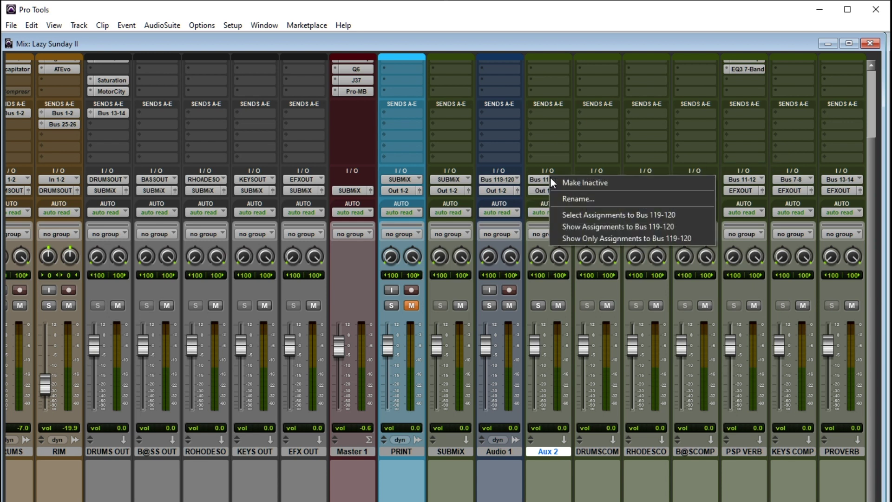
left_click(575, 202)
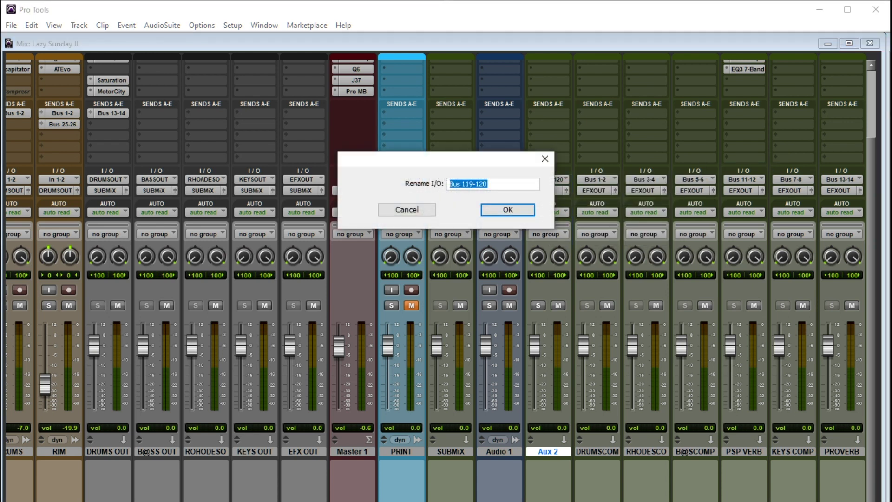
type("SUBMIX II")
key("Return")
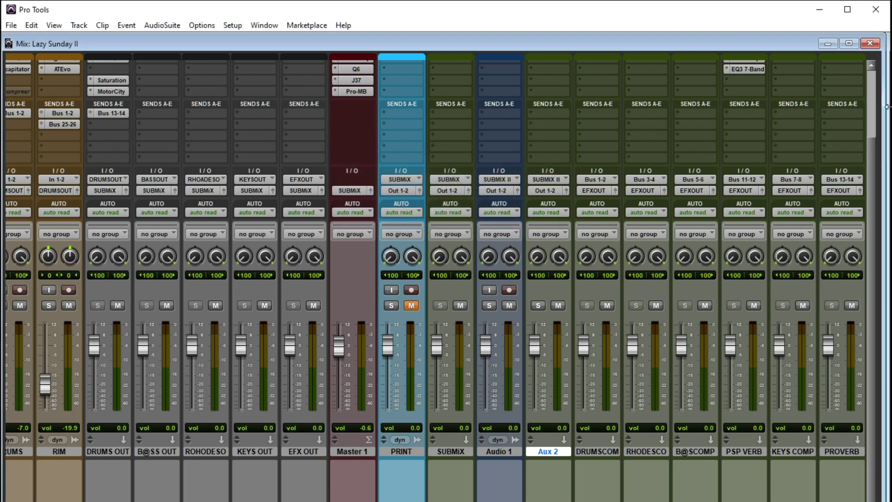
left_click(508, 452)
Rename the Audio 1 track to PRINT II through its name plate's Rename option
left_click(548, 451)
right_click(494, 452)
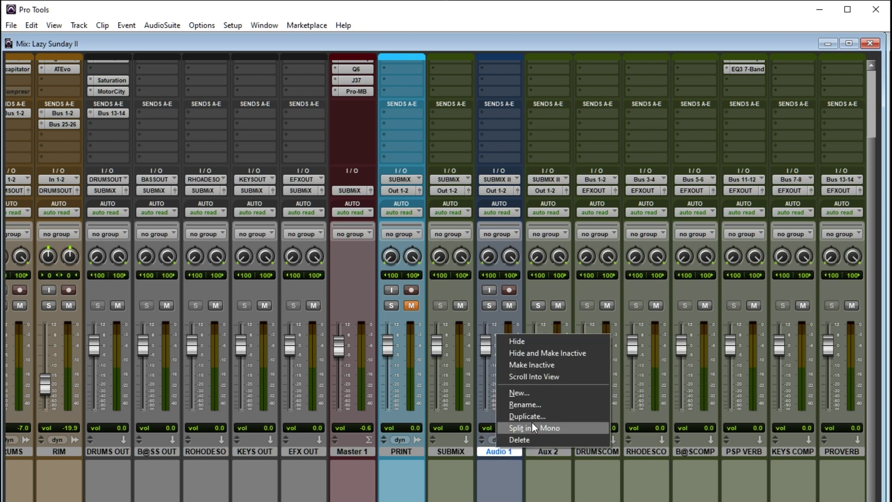
left_click(527, 405)
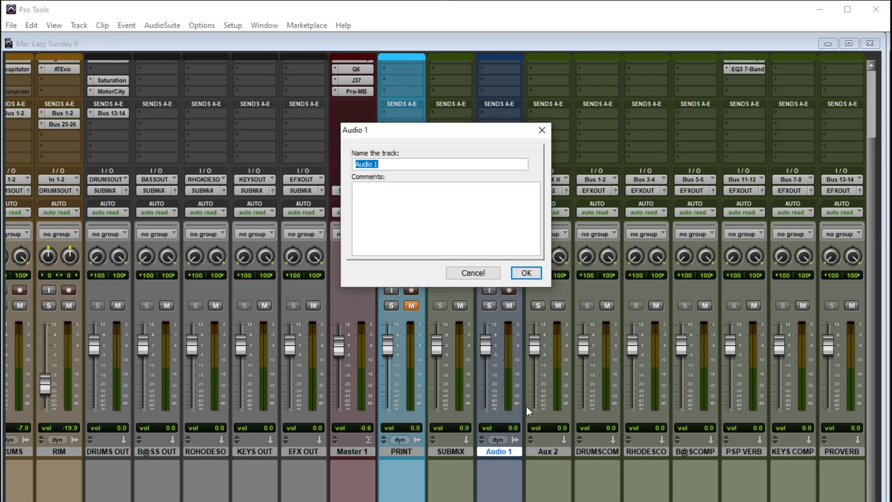
type("PRINT II")
key("Return")
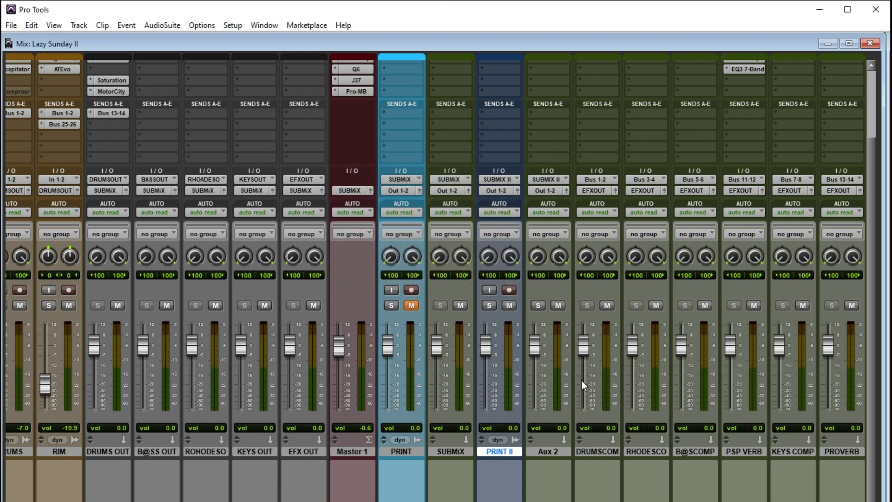
Double-click the Aux 2 name plate and name the track SUBMIX II
left_click(543, 454)
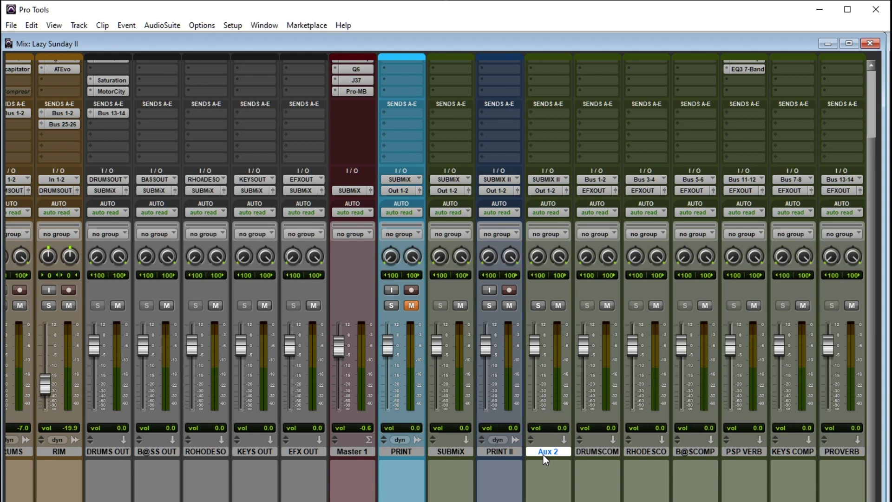
double_click(543, 454)
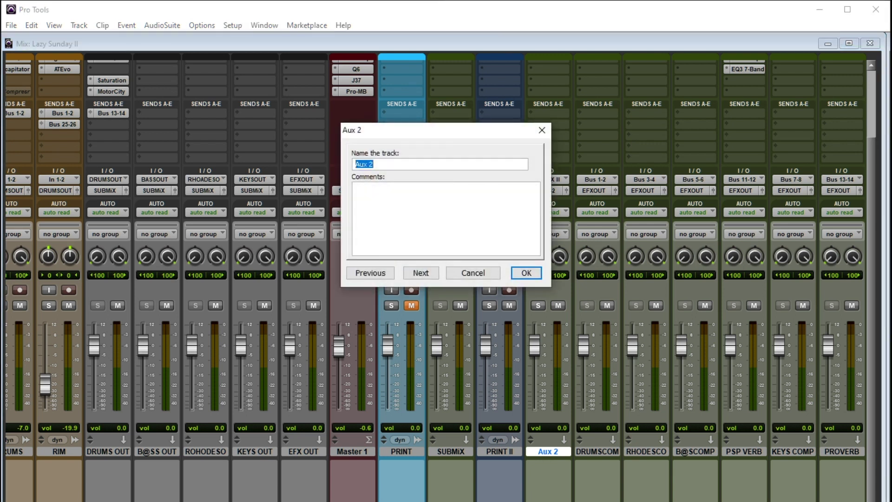
type("SUBMIX II")
key("Return")
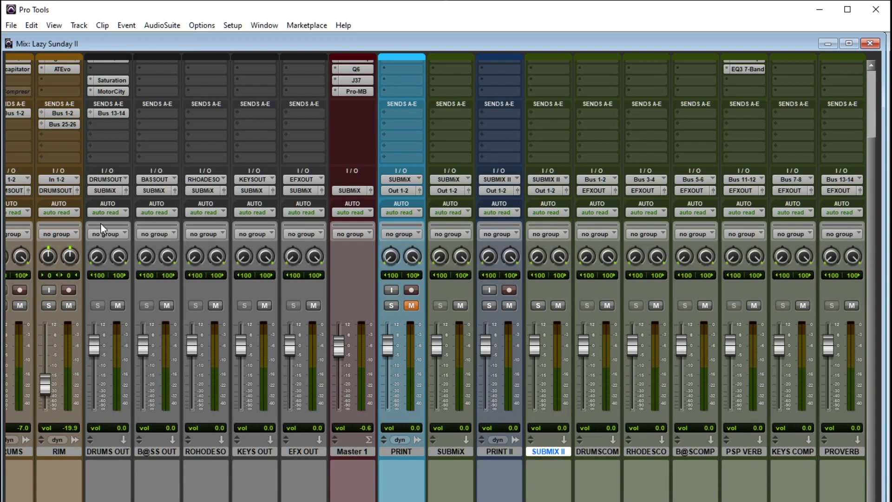
Route the KEYS OUT and EFX OUT track outputs to the SUBMIX II stereo bus
left_click(246, 192)
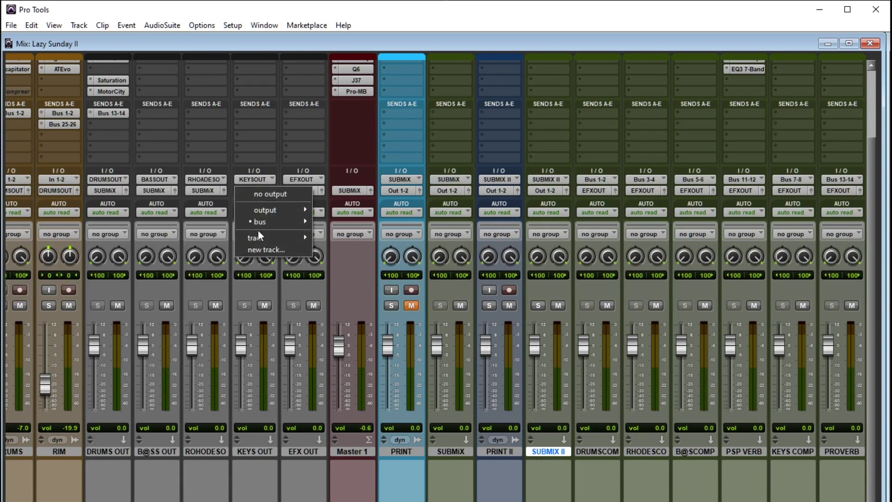
mouse_move(262, 223)
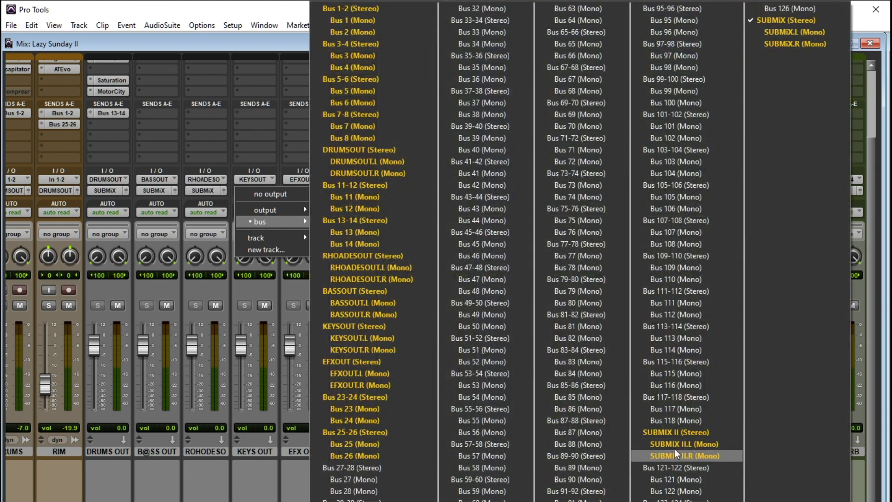
left_click(683, 432)
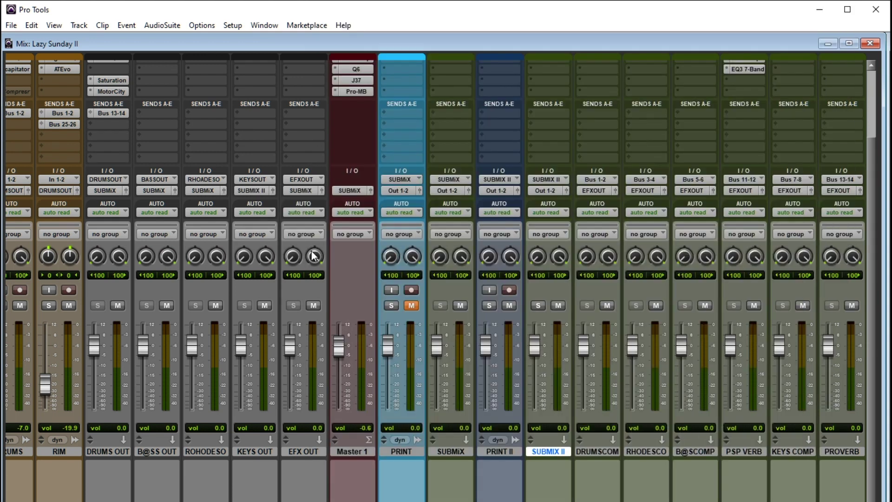
left_click(301, 190)
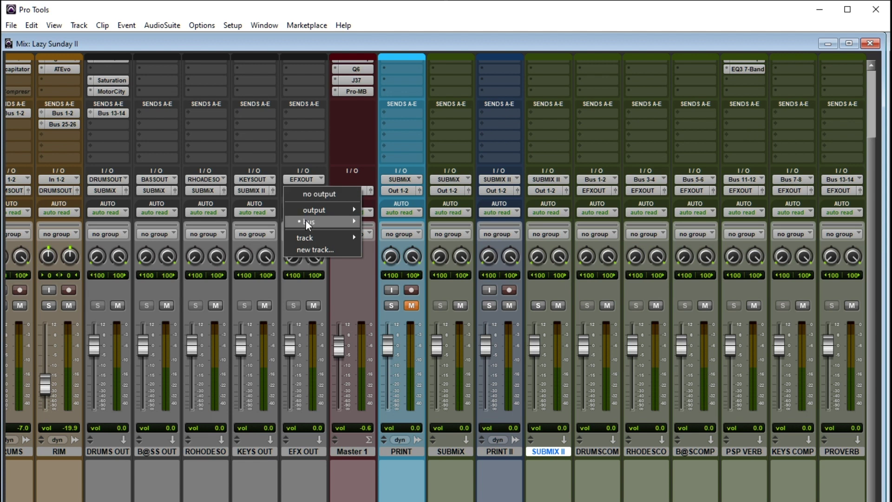
mouse_move(305, 220)
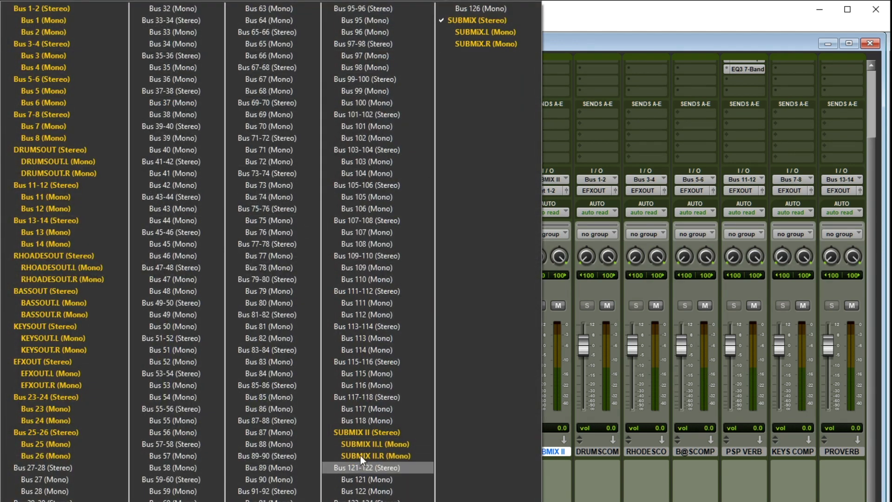
left_click(368, 433)
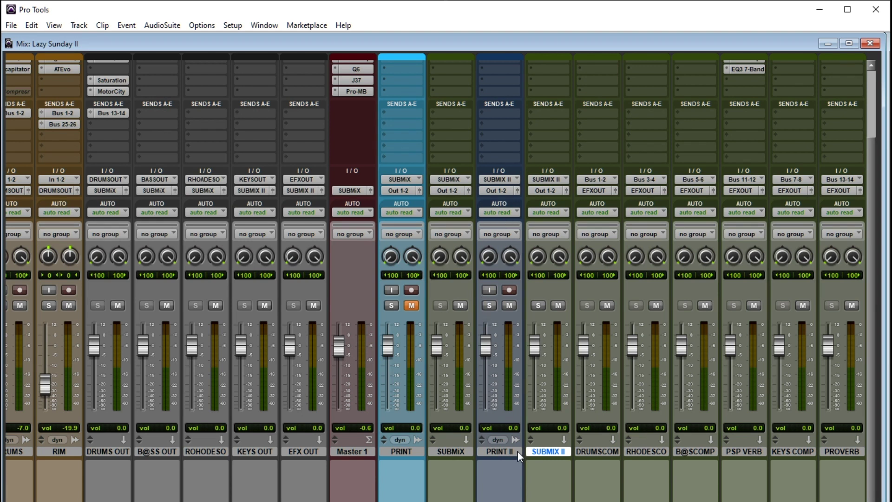
Delete the SUBMIX II and PRINT II tracks
right_click(553, 451)
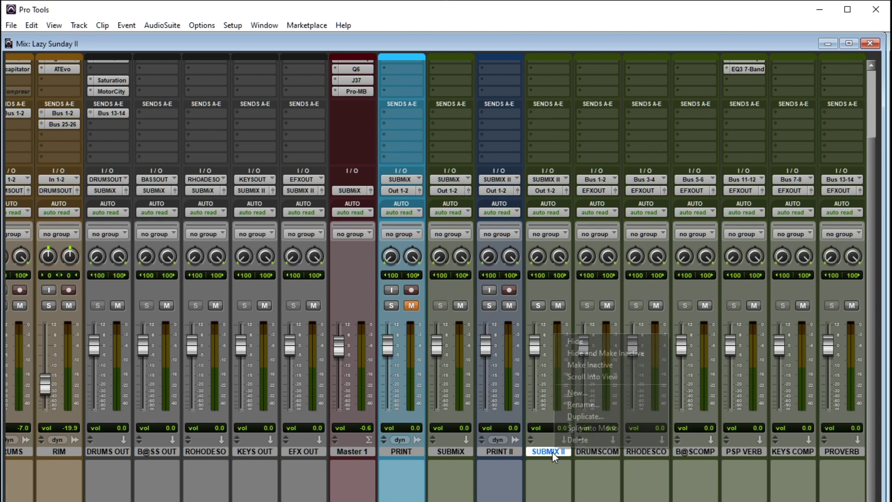
left_click(566, 438)
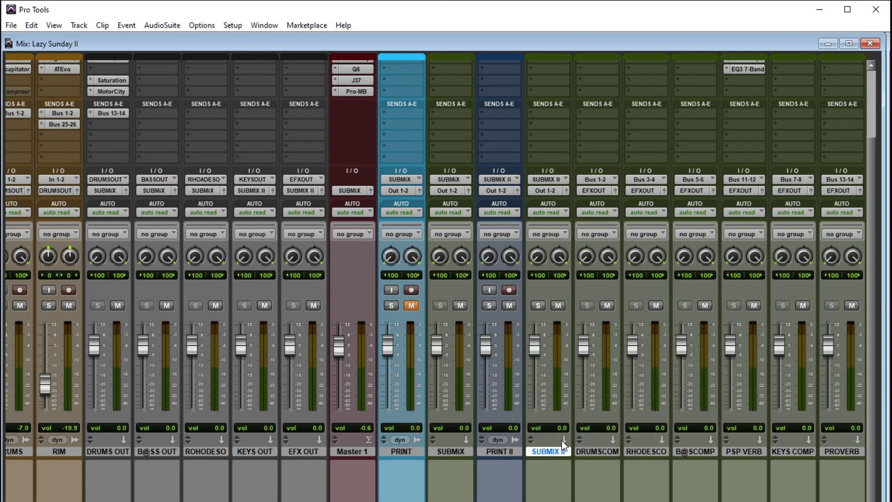
right_click(504, 457)
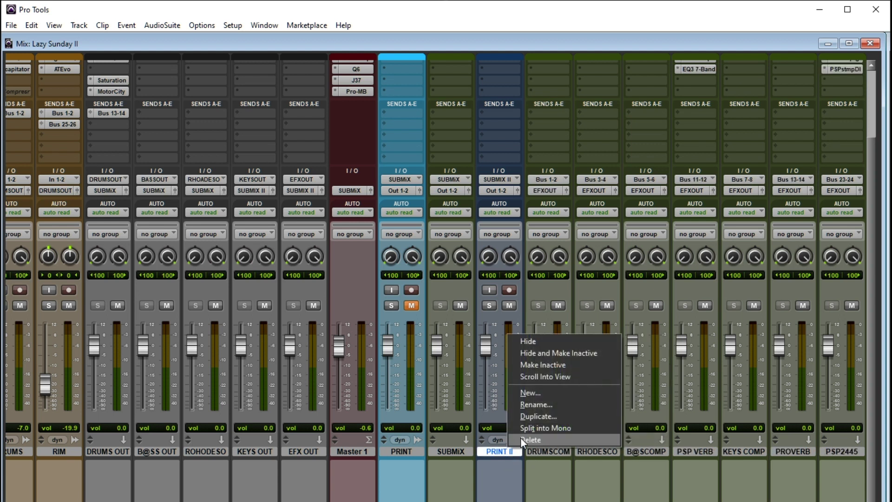
left_click(519, 438)
Route the EFX OUT and KEYS OUT outputs back to the SUBMiX stereo bus
left_click(292, 190)
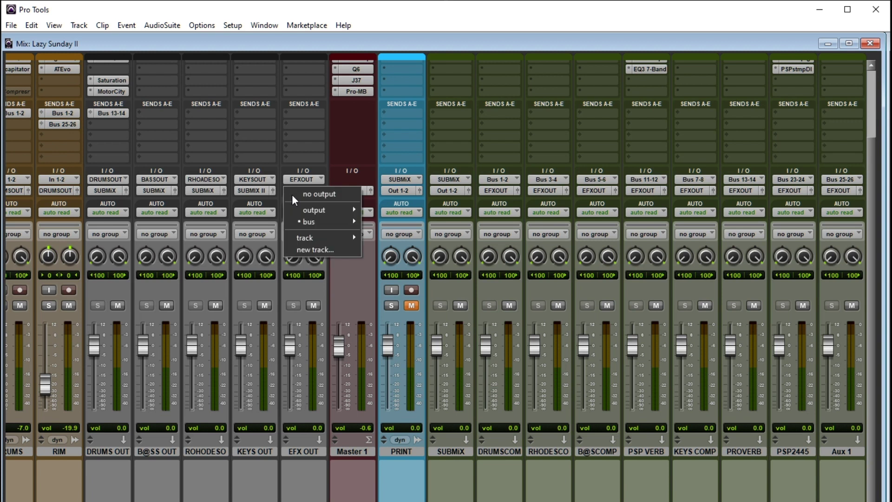
mouse_move(303, 222)
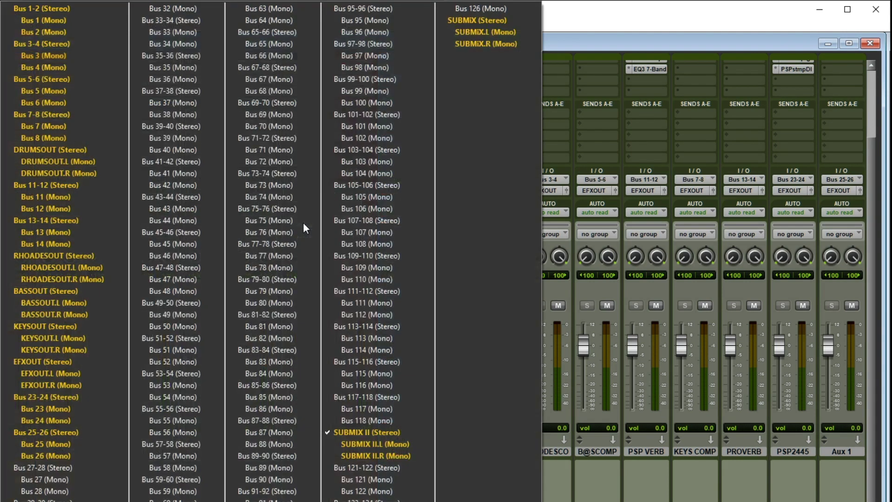
left_click(483, 19)
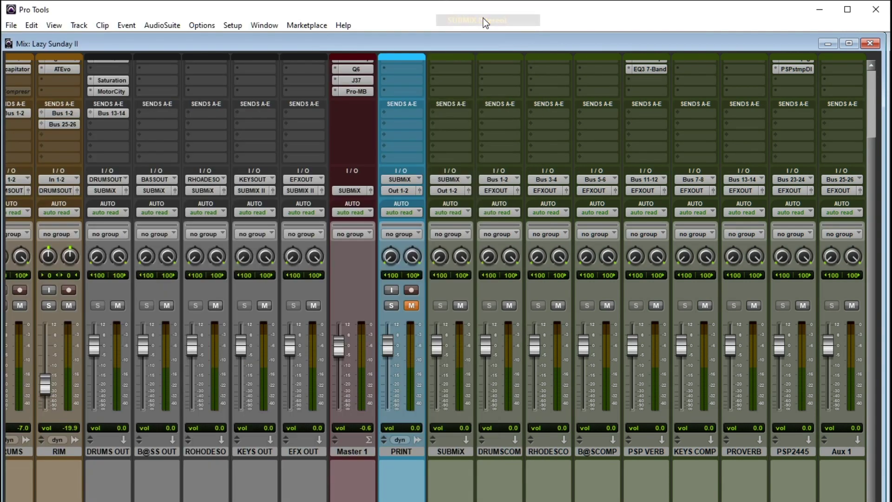
left_click(253, 191)
mouse_move(264, 221)
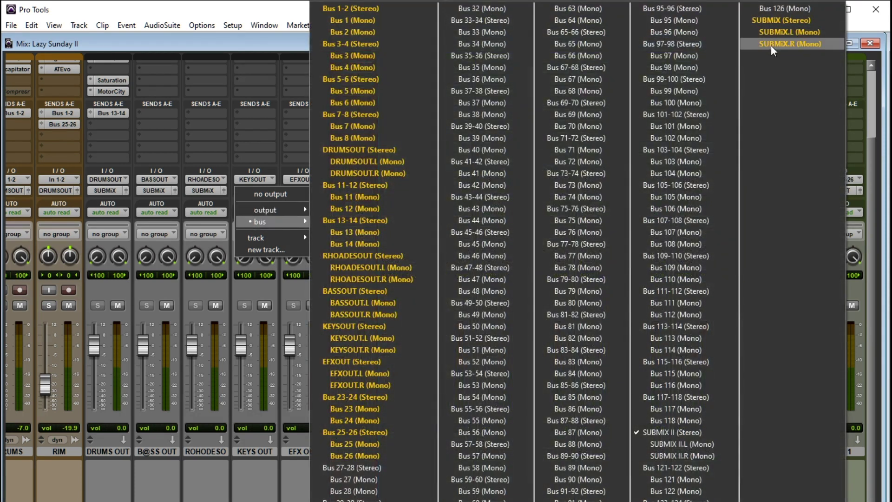
left_click(782, 19)
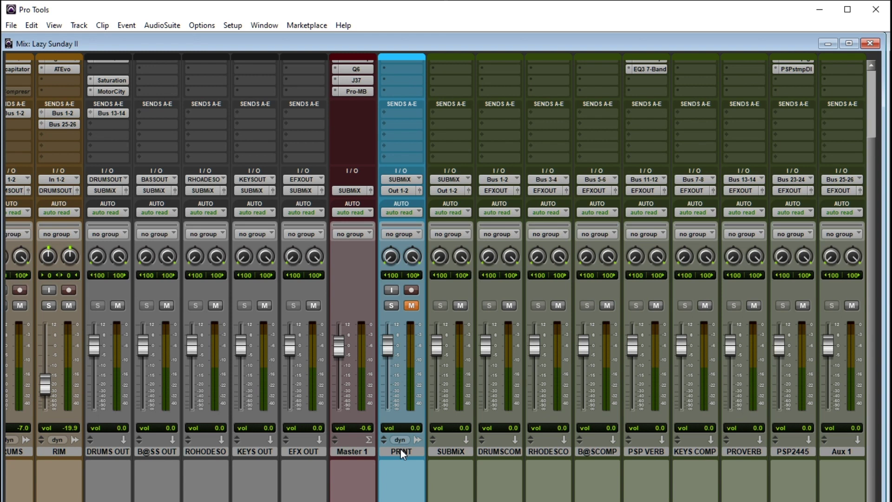
Record-arm and mute the PRINT track, then switch to the Edit window with Ctrl+=
left_click(412, 291)
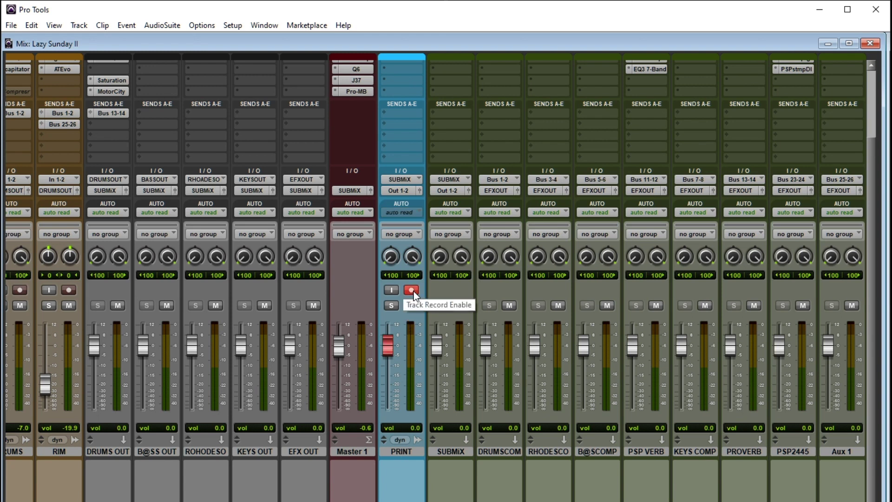
left_click(412, 308)
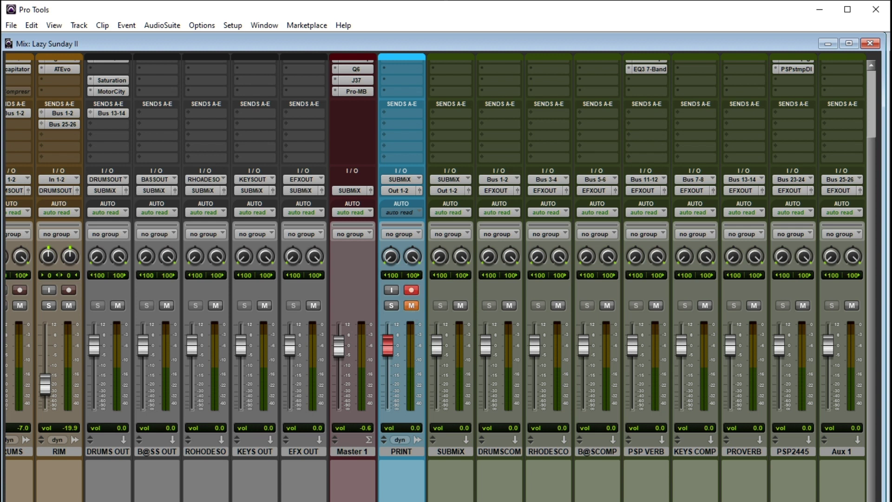
key("ctrl+equal")
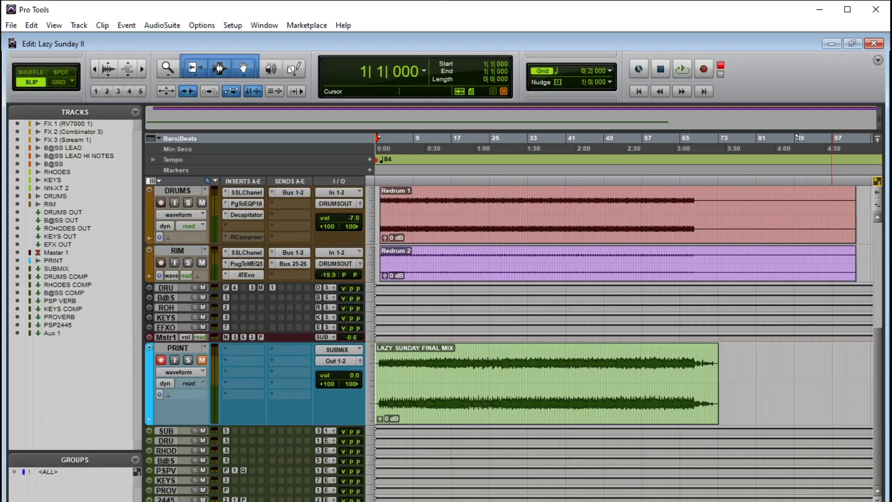
Move the old LAZY SUNDAY FINAL MIX clip past bar 97 and briefly check playback from the start
left_click(566, 386)
left_click_drag(559, 395, 772, 356)
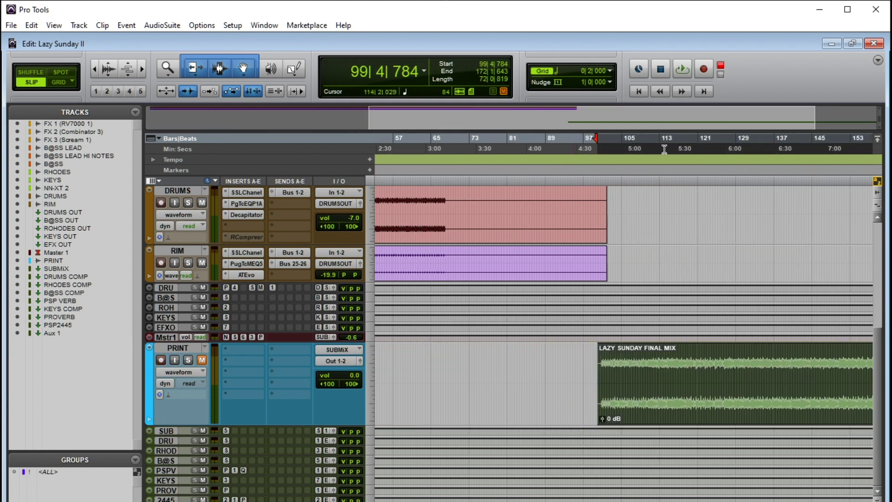
left_click(634, 94)
key("shift+r")
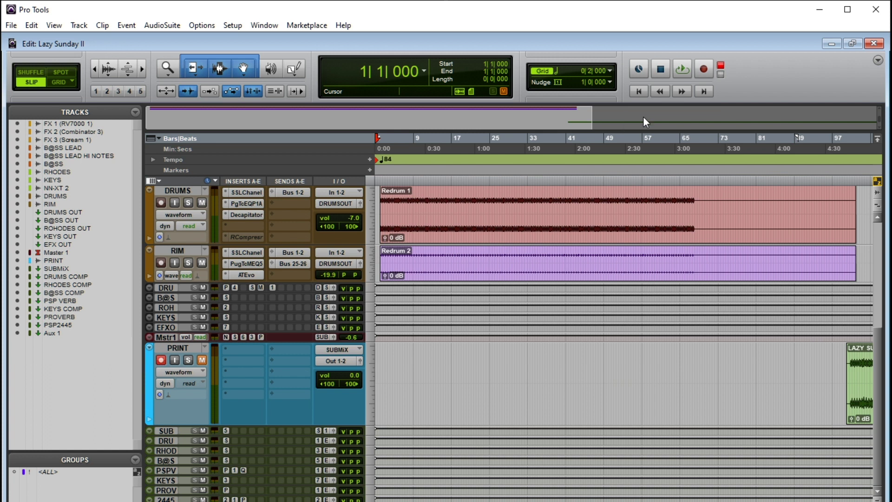
left_click(685, 72)
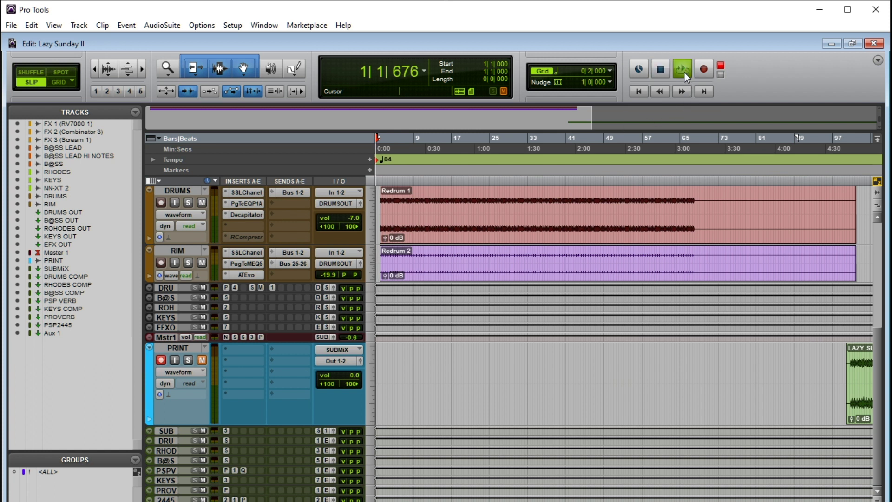
left_click(660, 70)
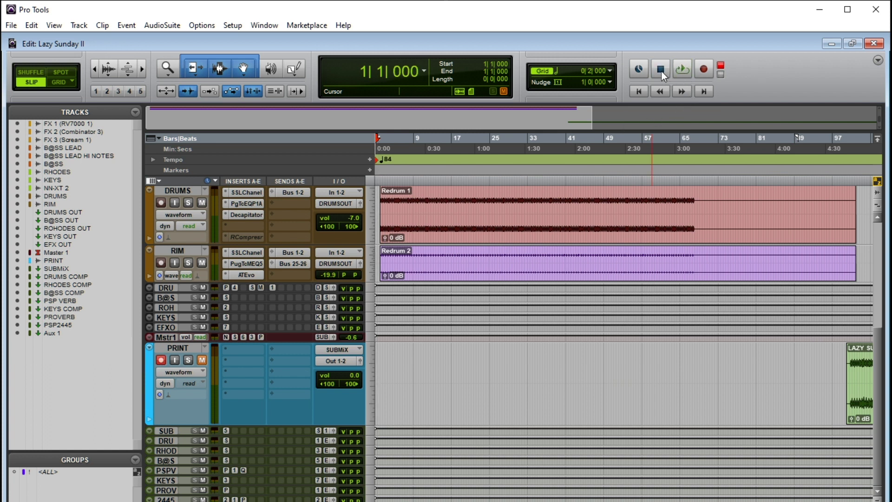
Record a short PRINT_08 test take of the mix onto PRINT, stopping around bar 8
left_click(702, 69)
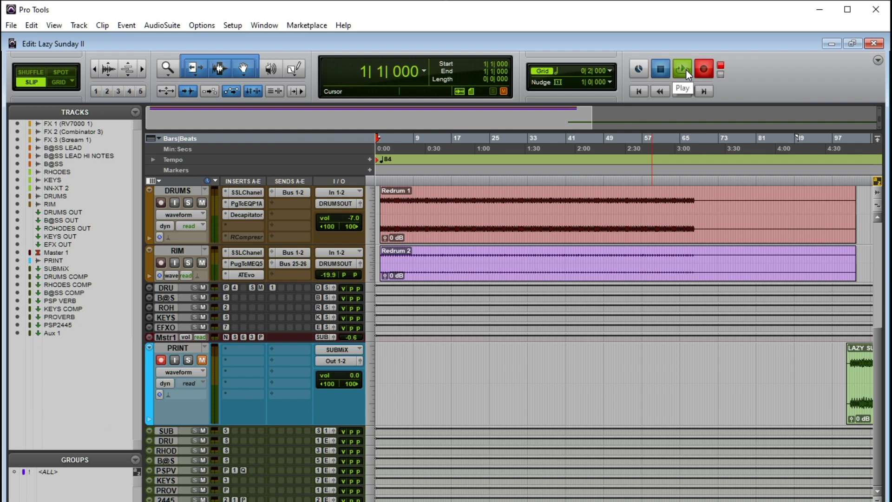
left_click(686, 70)
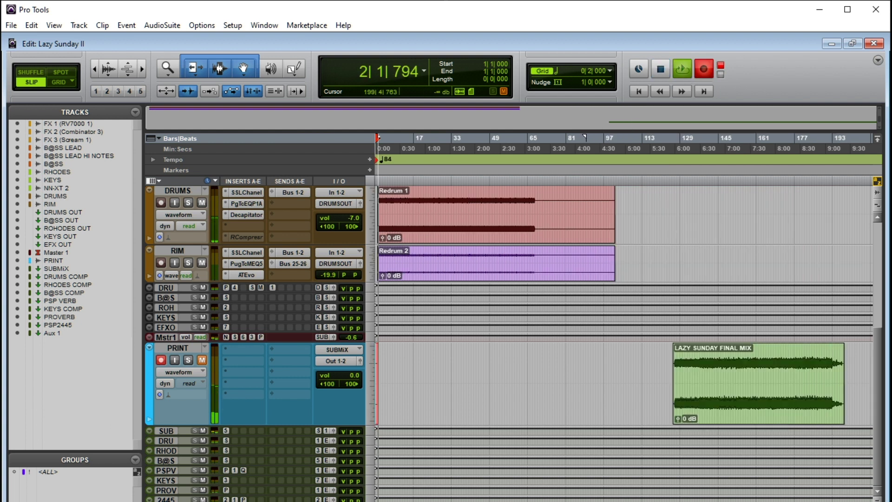
key("ctrl+]")
key("ctrl+]")
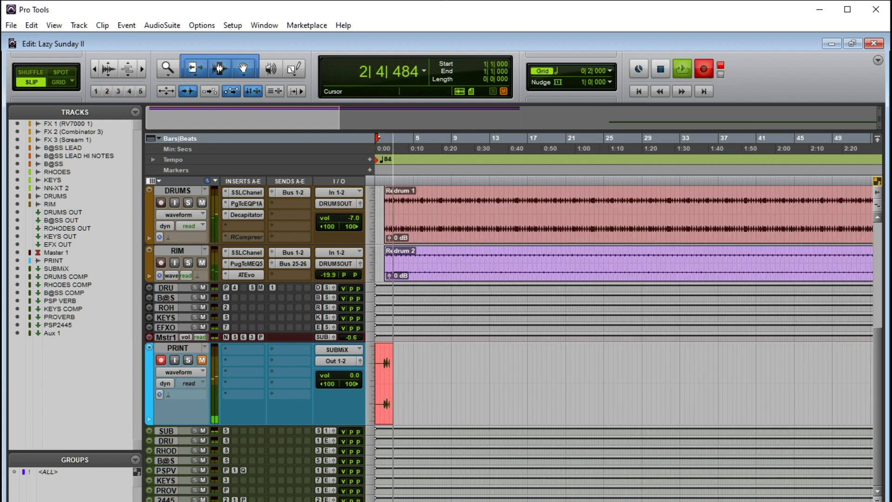
key("ctrl+]")
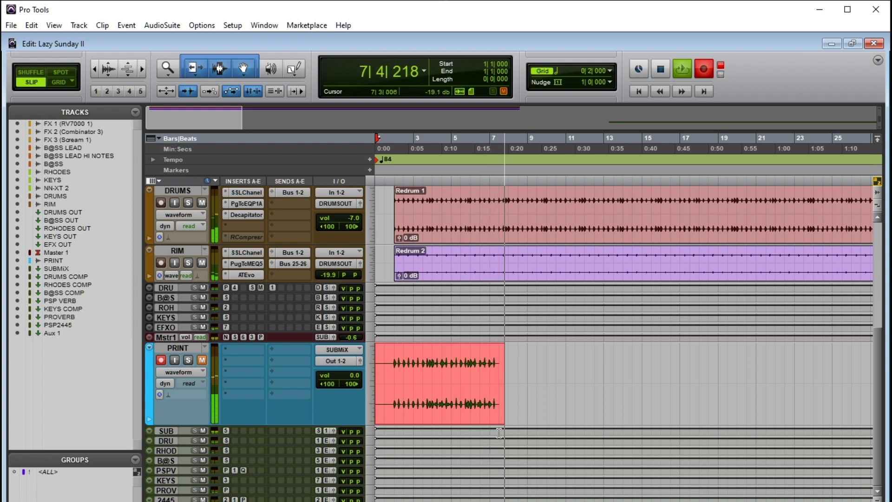
key("space")
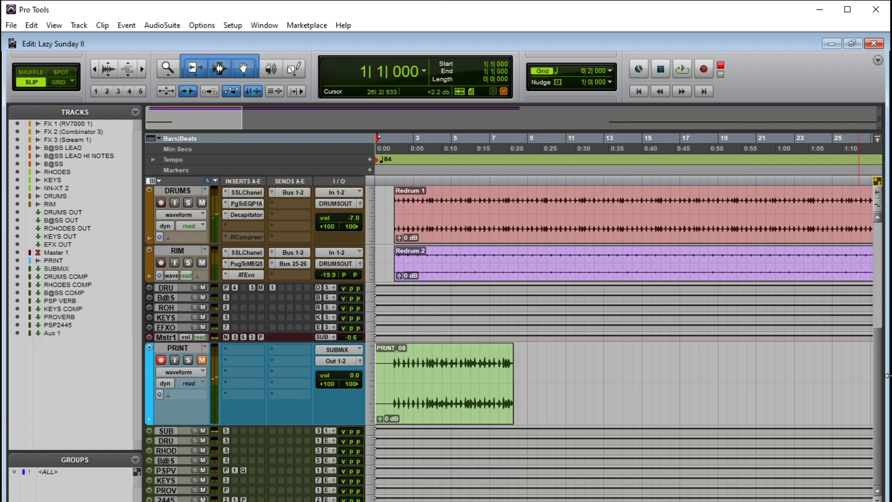
key("r")
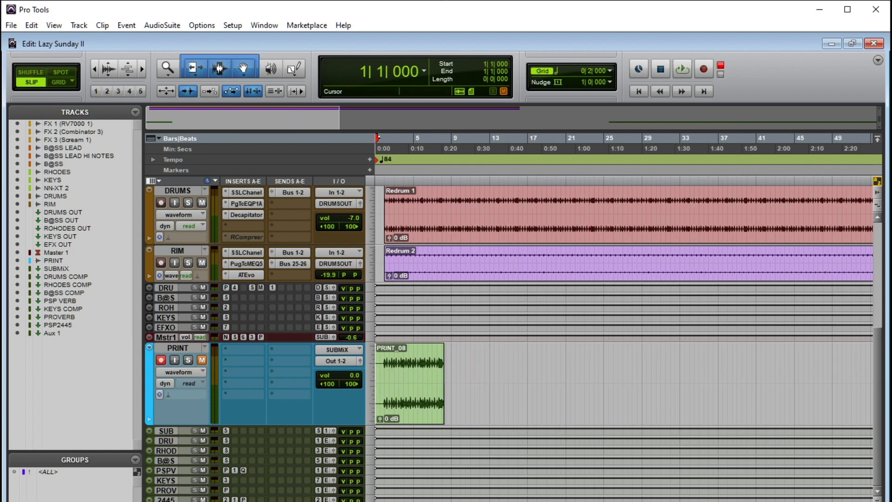
key("r")
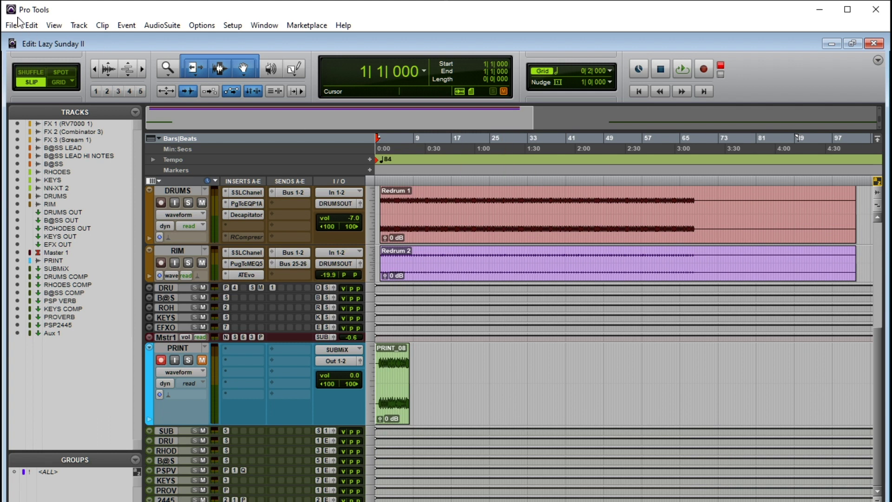
Undo the PRINT_08 test take, start a fresh mix recording onto PRINT, and open the DRUMS SSL E-Channel plug-in
left_click(31, 25)
left_click(39, 41)
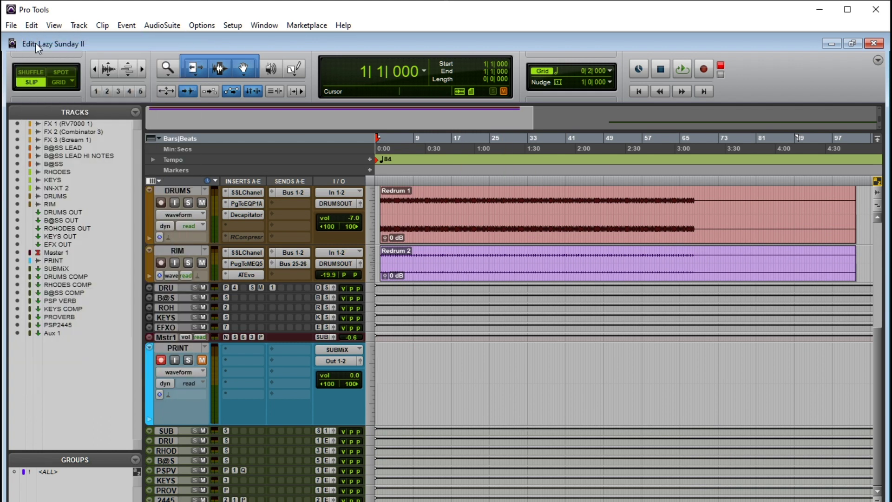
left_click(705, 70)
key("space")
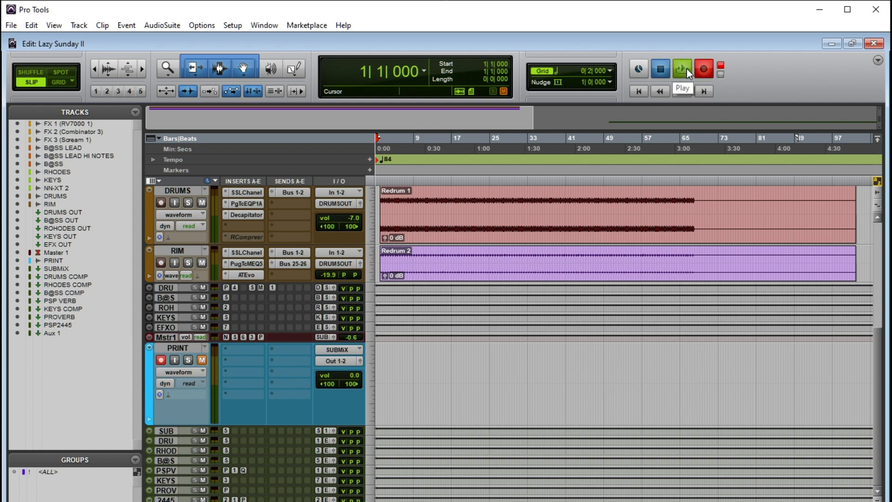
left_click(687, 68)
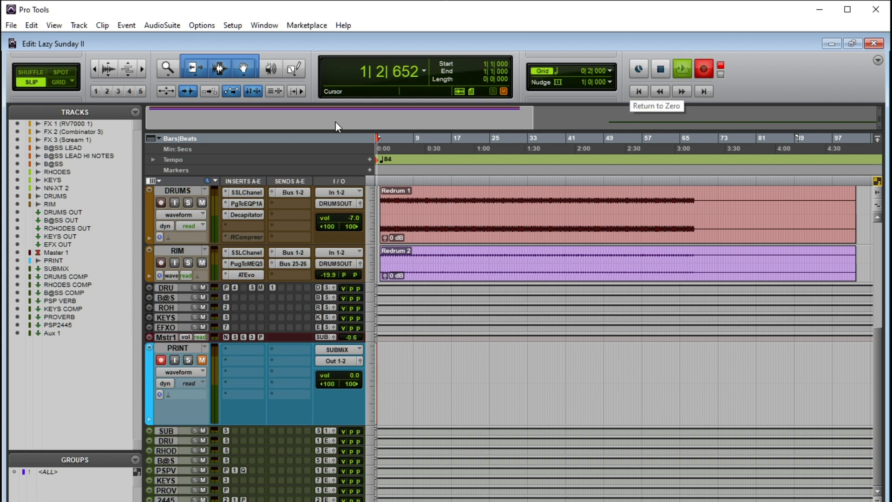
left_click(246, 192)
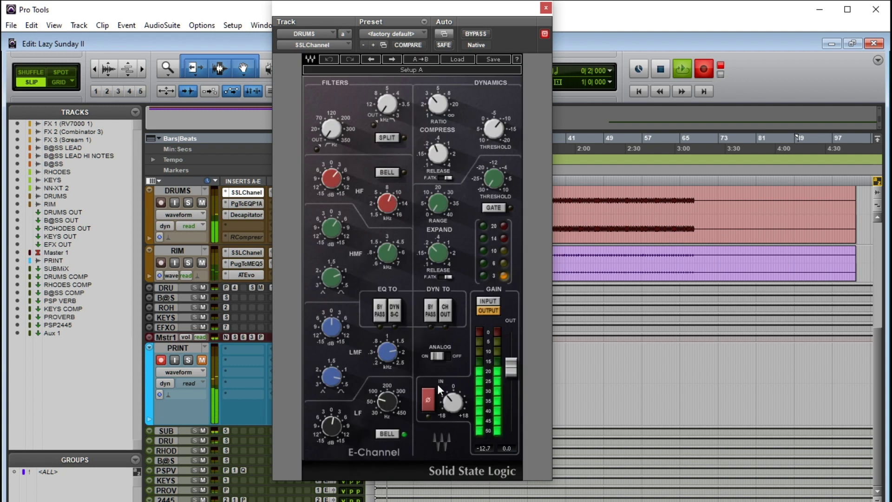
Reset the DRUMS SSL E-Channel input gain to 0.0, close the plug-in, and stop recording
mouse_move(454, 400)
left_mouse_down()
mouse_move(453, 426)
mouse_move(455, 406)
left_mouse_up()
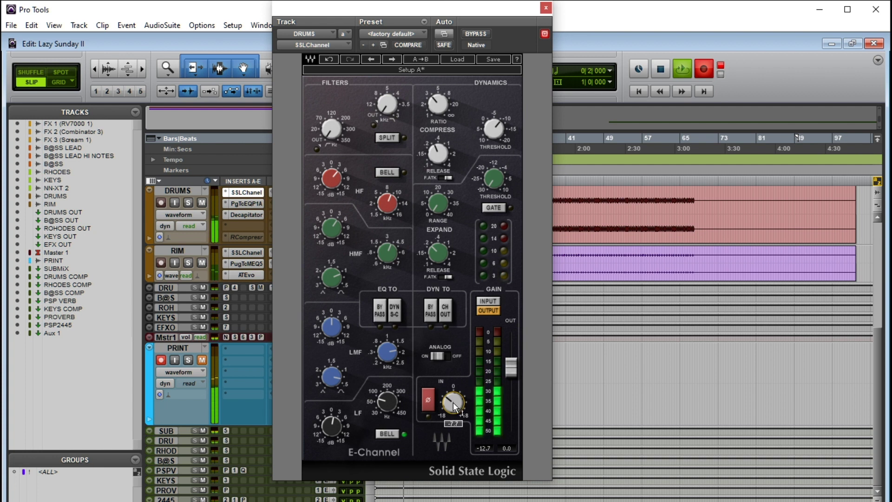
left_click(452, 423)
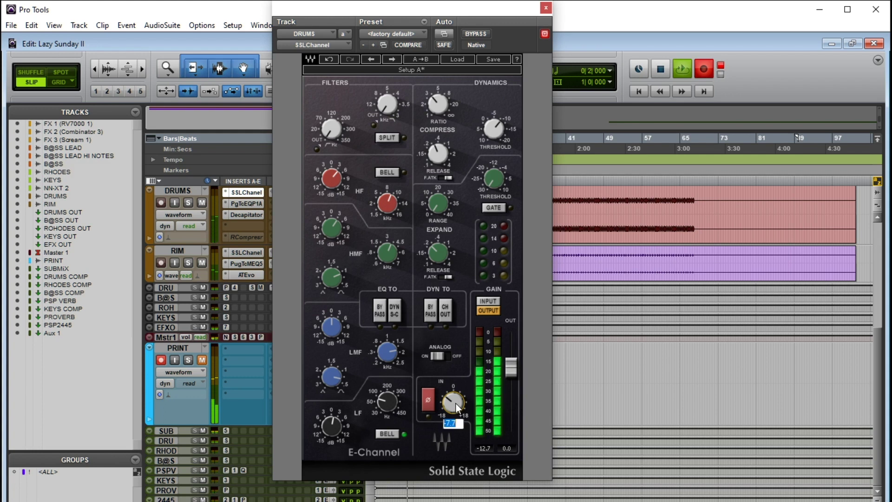
type("0")
key("Return")
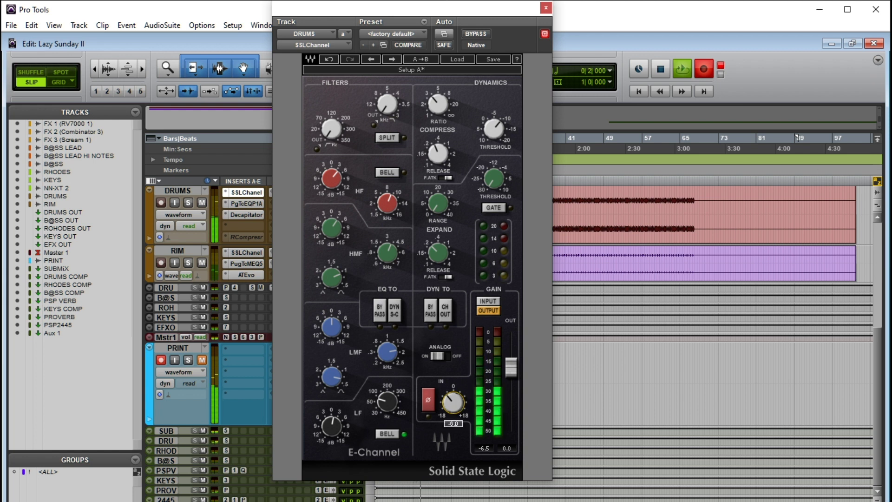
left_click(545, 8)
key("space")
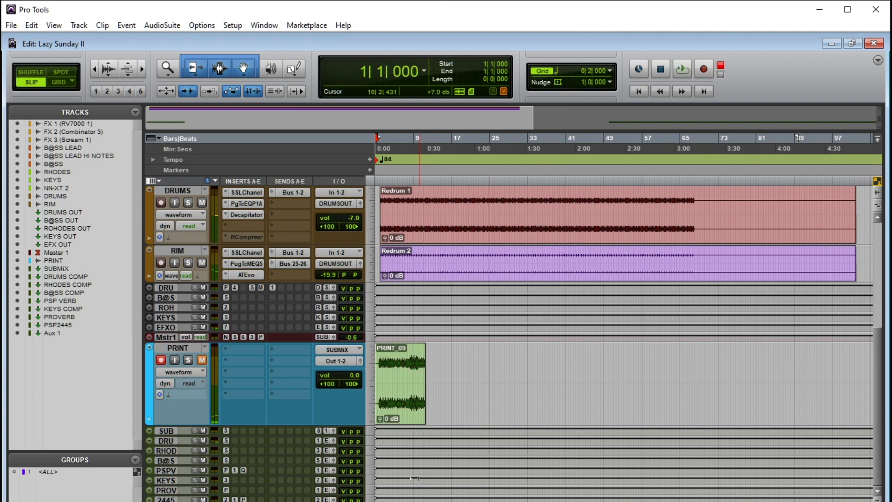